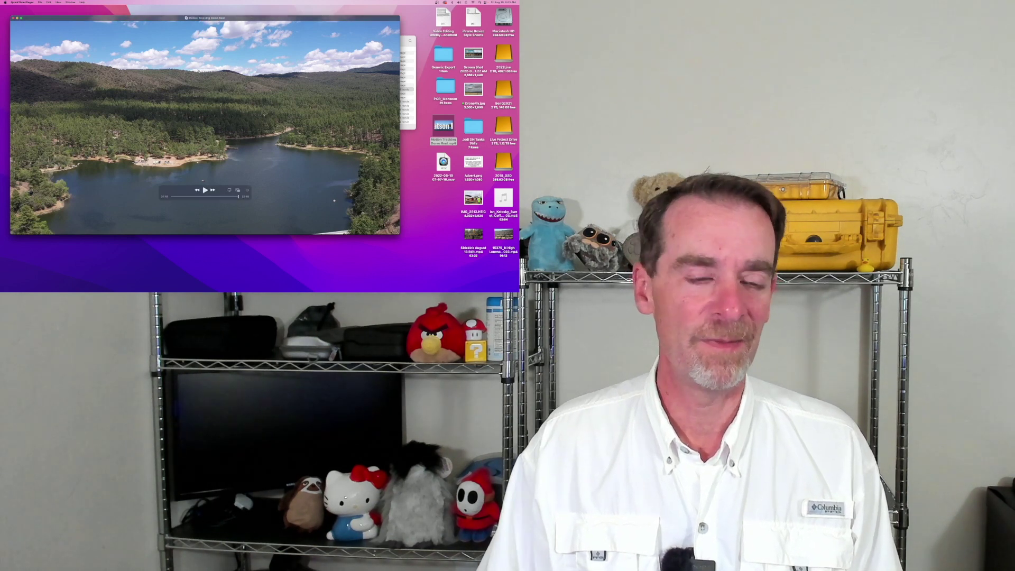
Step: Quit QuickTime Player and switch to the Final Cut Pro window
left_click(24, 2)
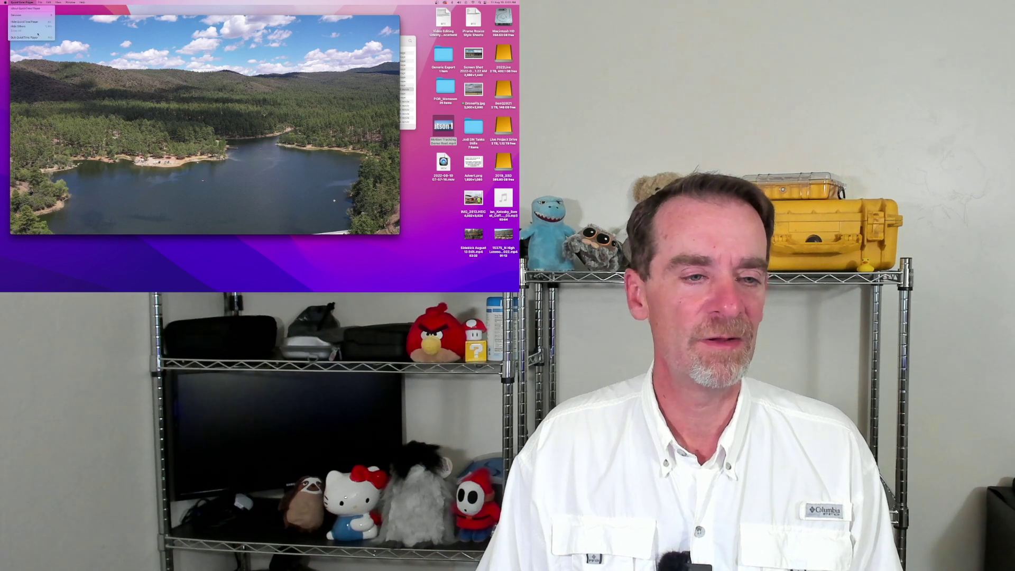
left_click(31, 37)
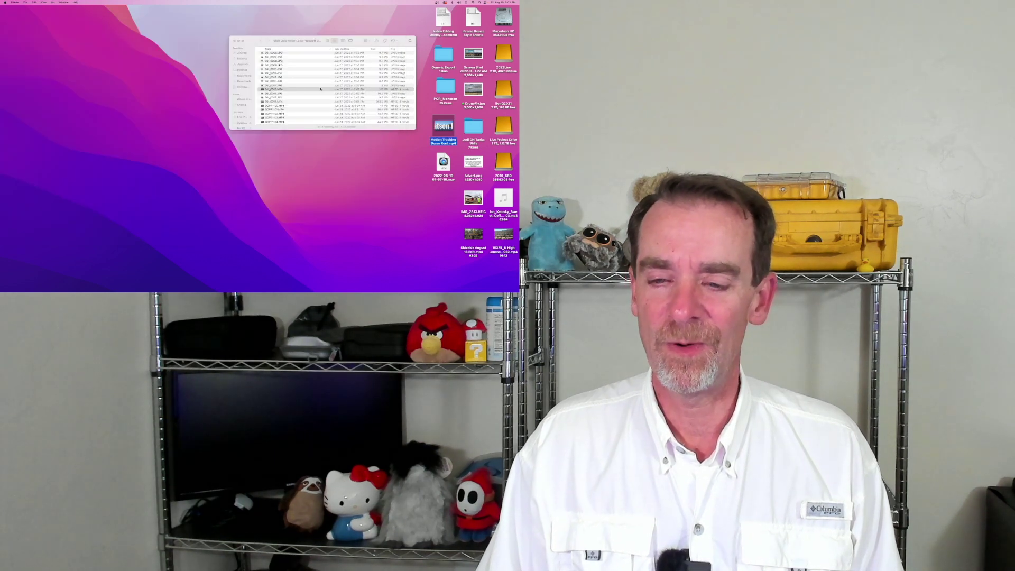
mouse_move(343, 290)
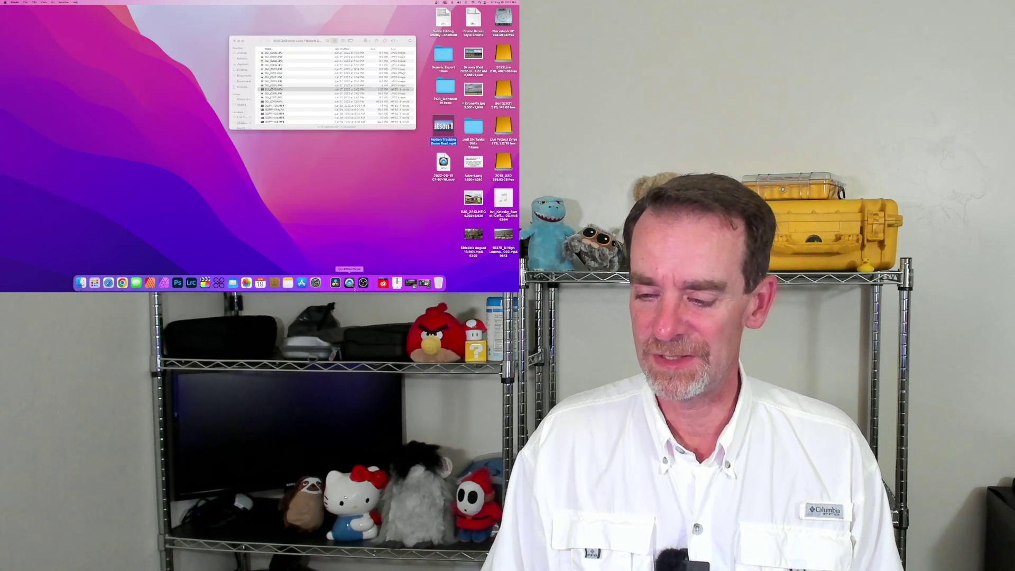
left_click(410, 283)
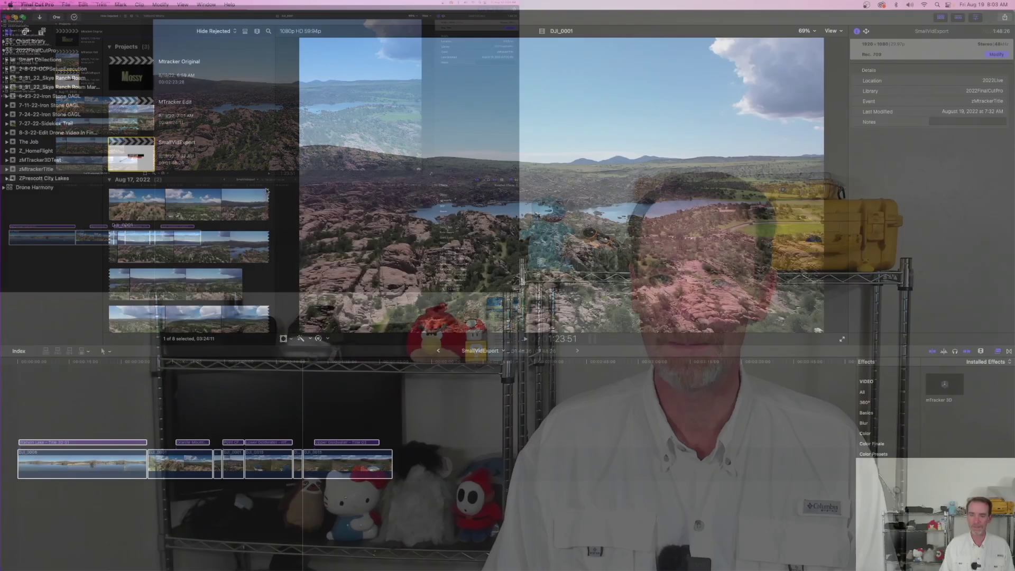
Step: Append the Jun 27, 2022 DJI_0015 clip to the end of the SmallVidExport timeline
key("super+a")
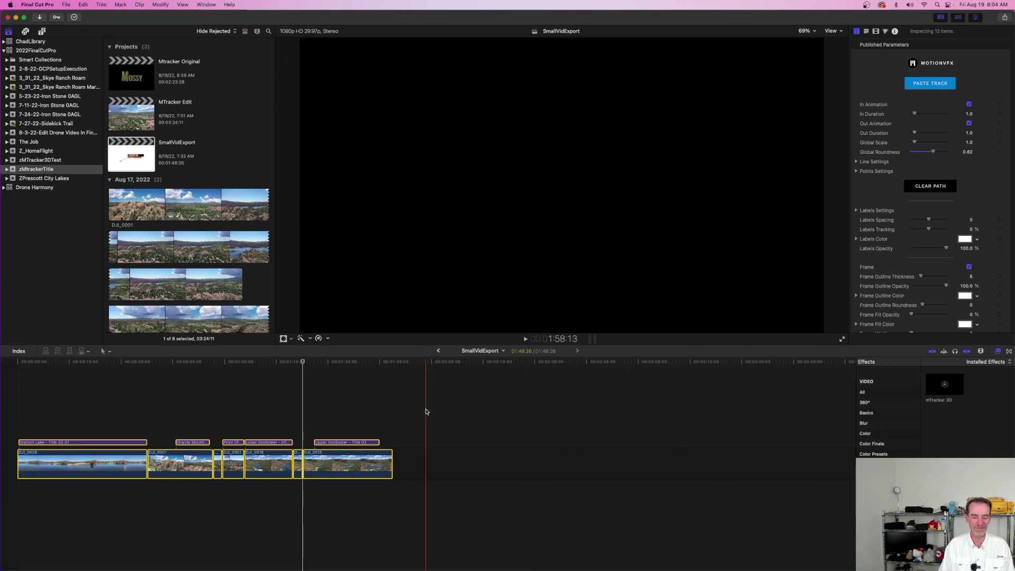
left_click(262, 396)
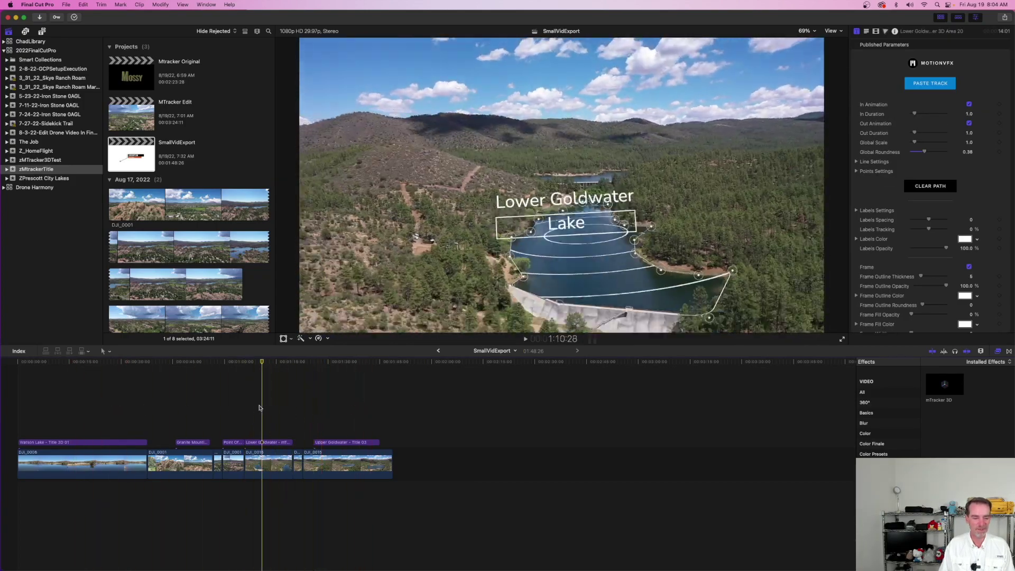
scroll(265, 286, "down", 10)
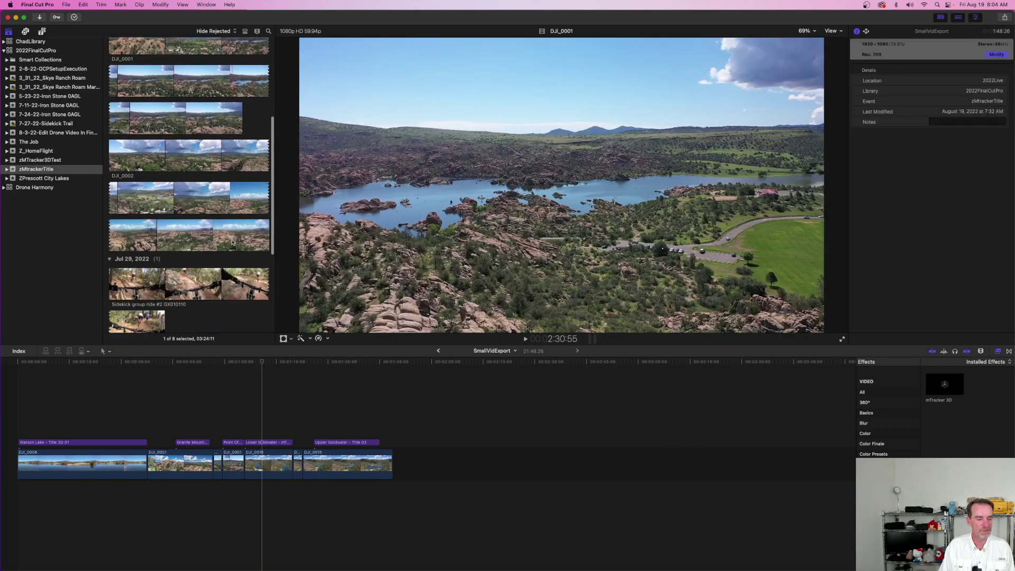
scroll(231, 242, "down", 6)
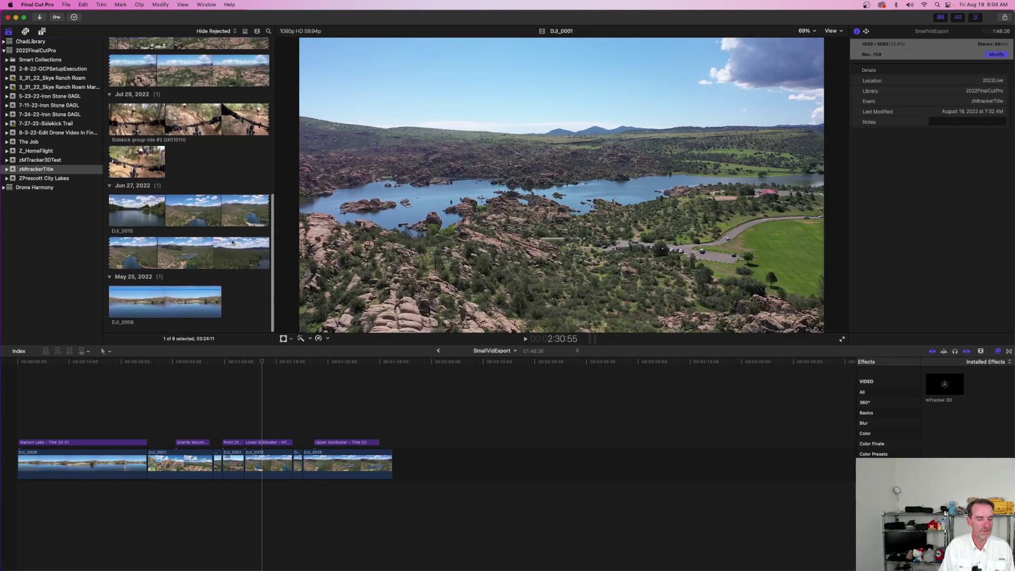
left_click(154, 211)
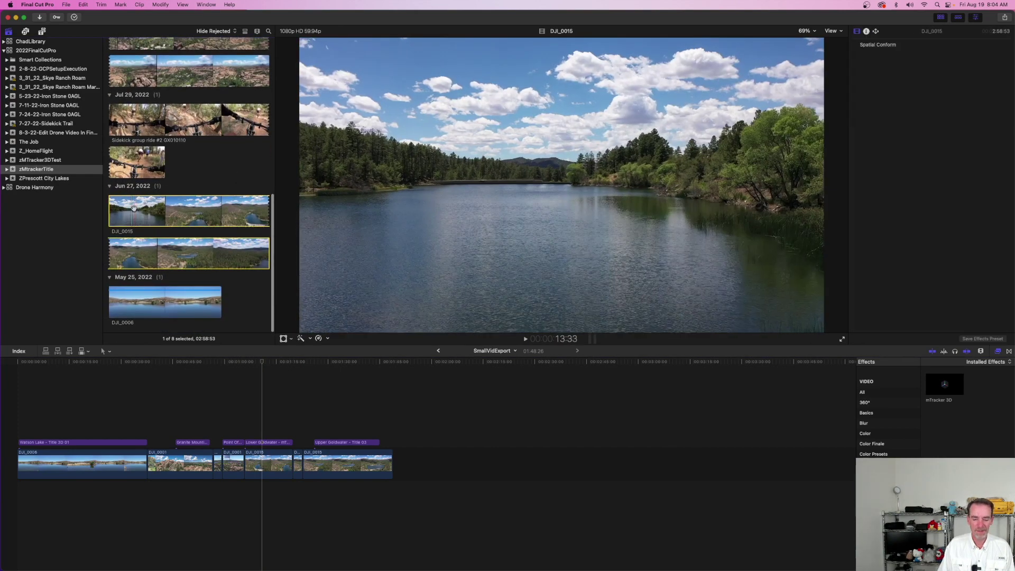
left_click_drag(197, 231, 409, 440)
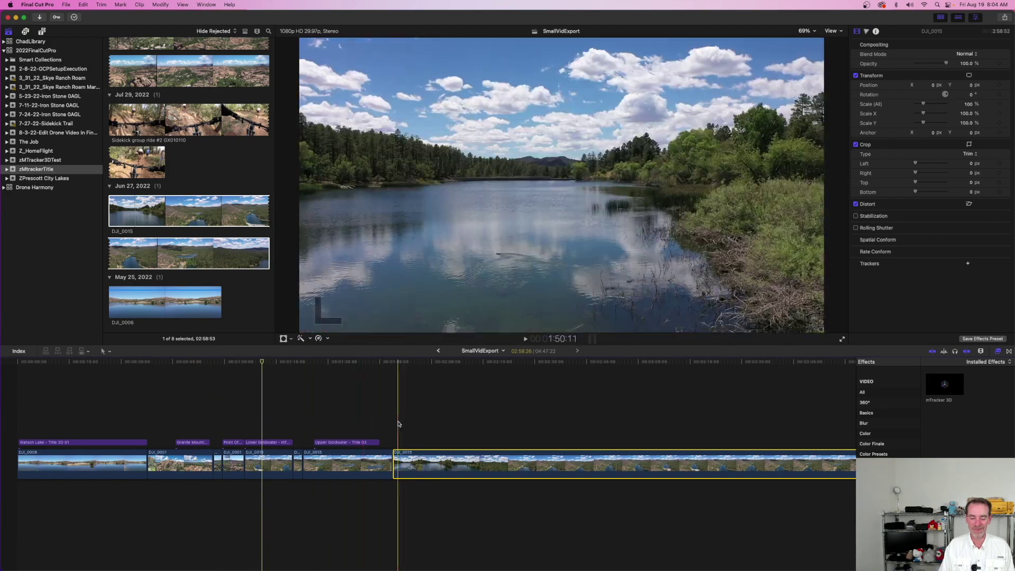
Step: Split the appended DJI_0015 clip at about 3:10:26, delete the portion before the cut, and preview the remaining part's start
scroll(400, 425, "right", 2)
scroll(401, 425, "right", 5)
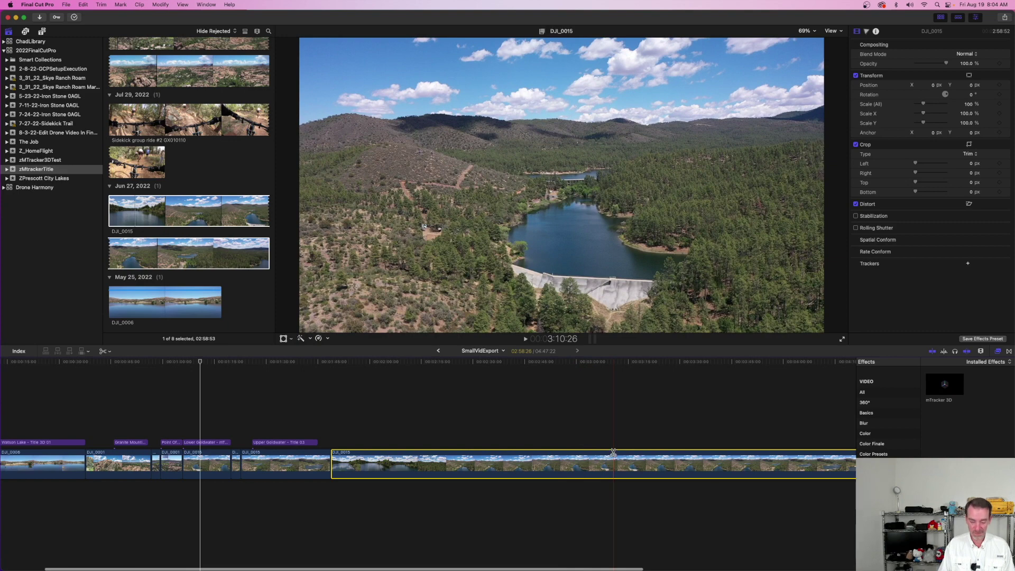
key("super+b")
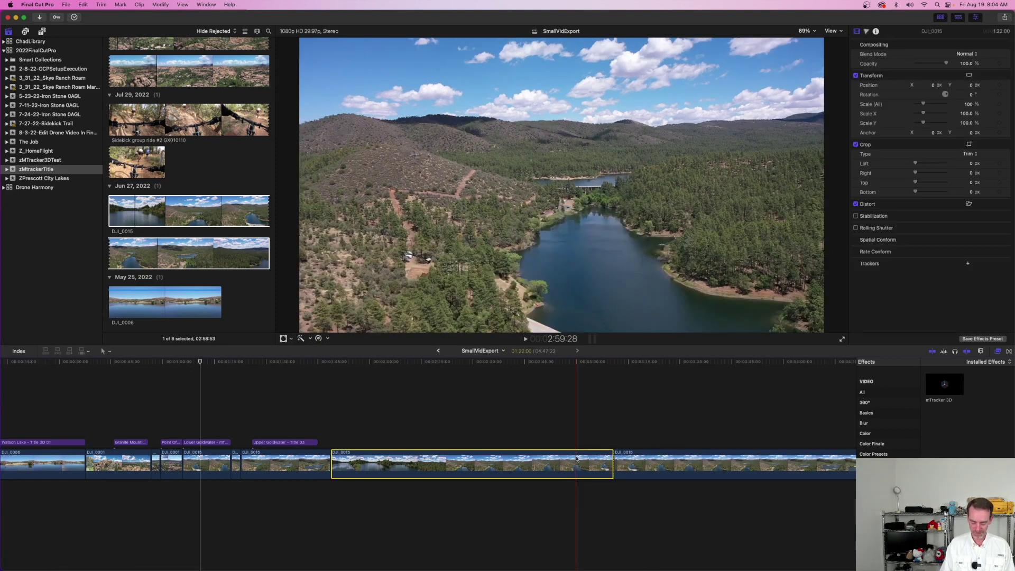
key("Delete")
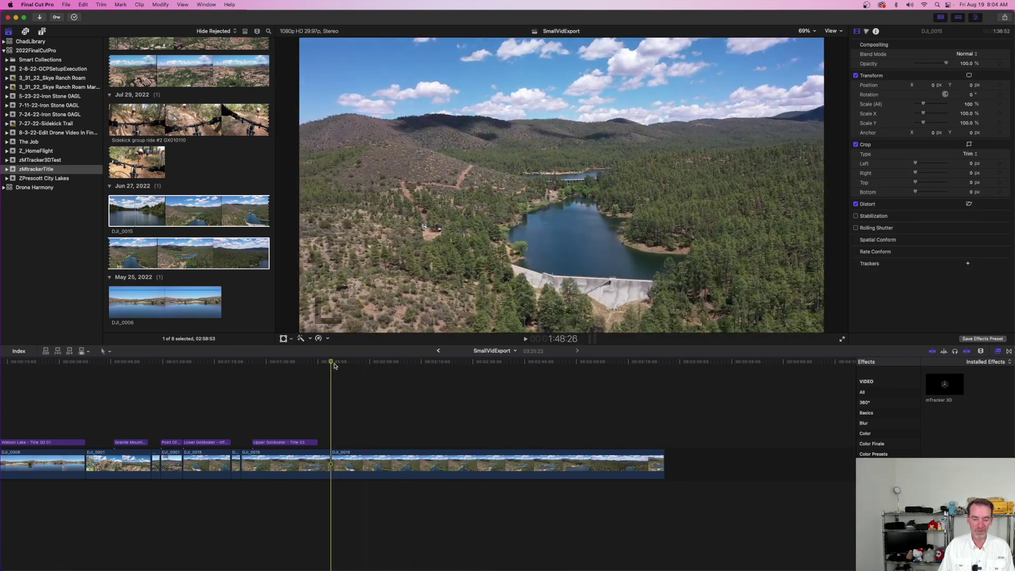
key("space")
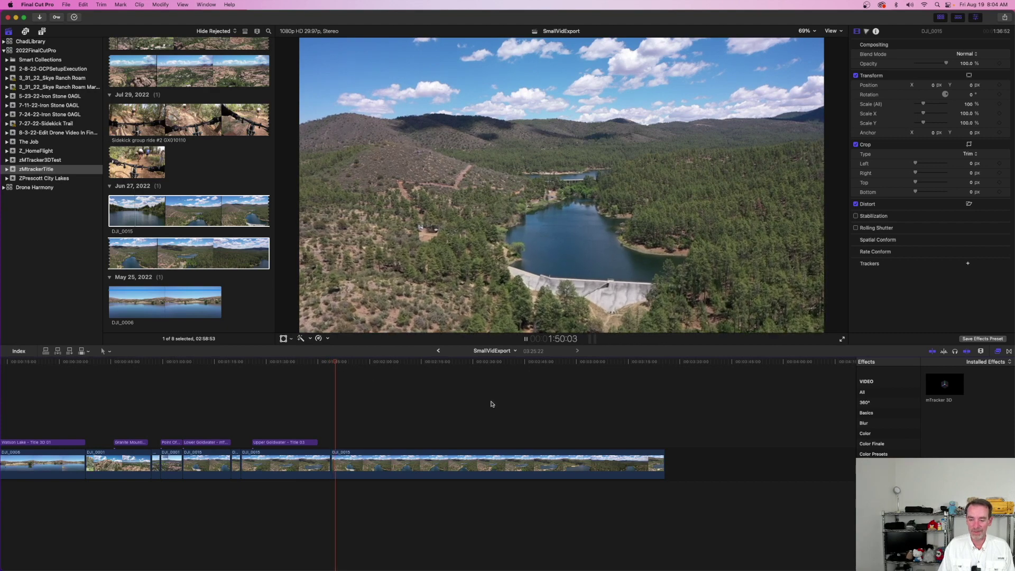
left_click(333, 363)
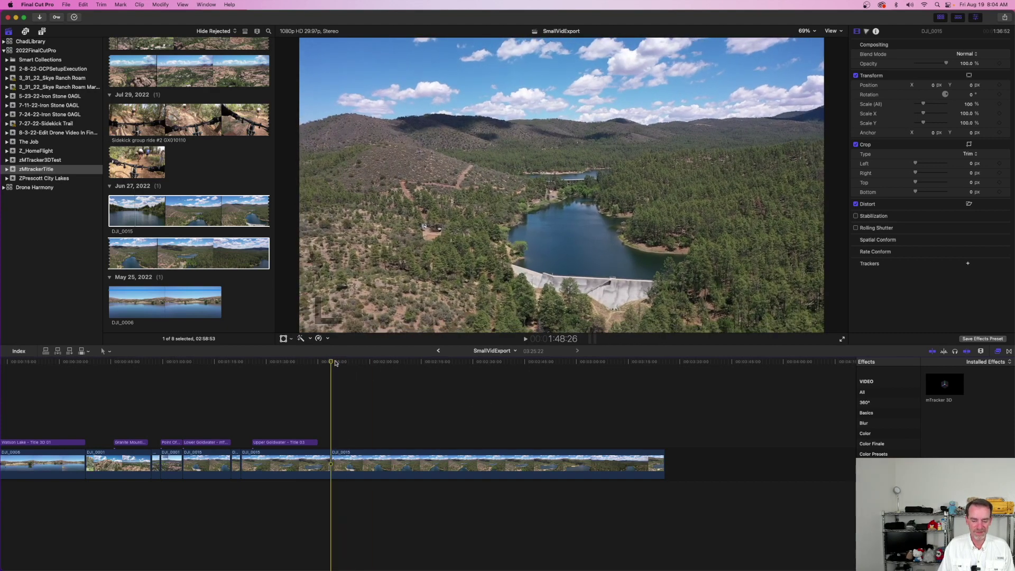
Step: Retime the last DJI_0015 clip in the timeline to play at Fast 2x speed
left_click(393, 465)
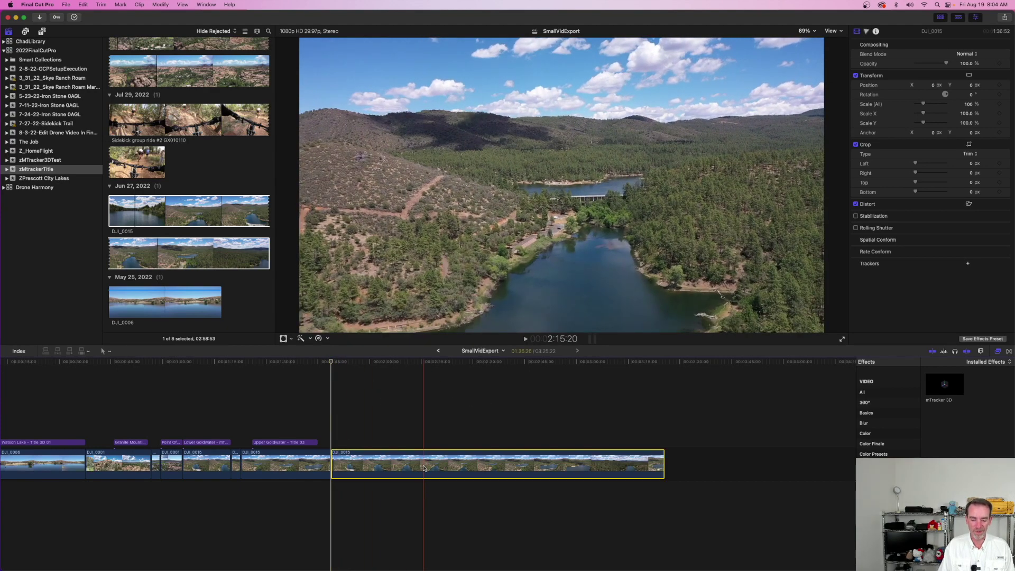
left_click(328, 339)
mouse_move(365, 356)
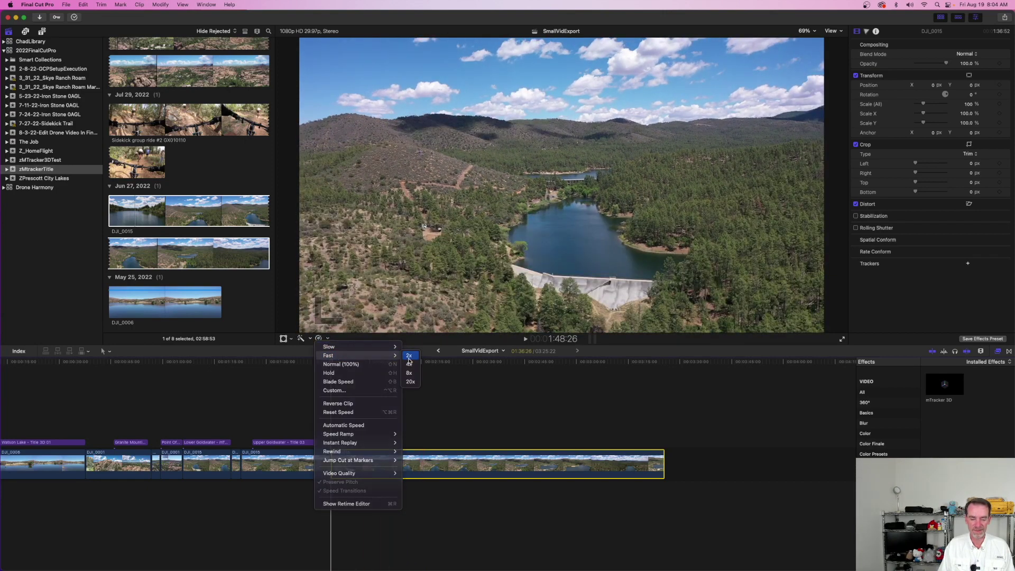
left_click(409, 356)
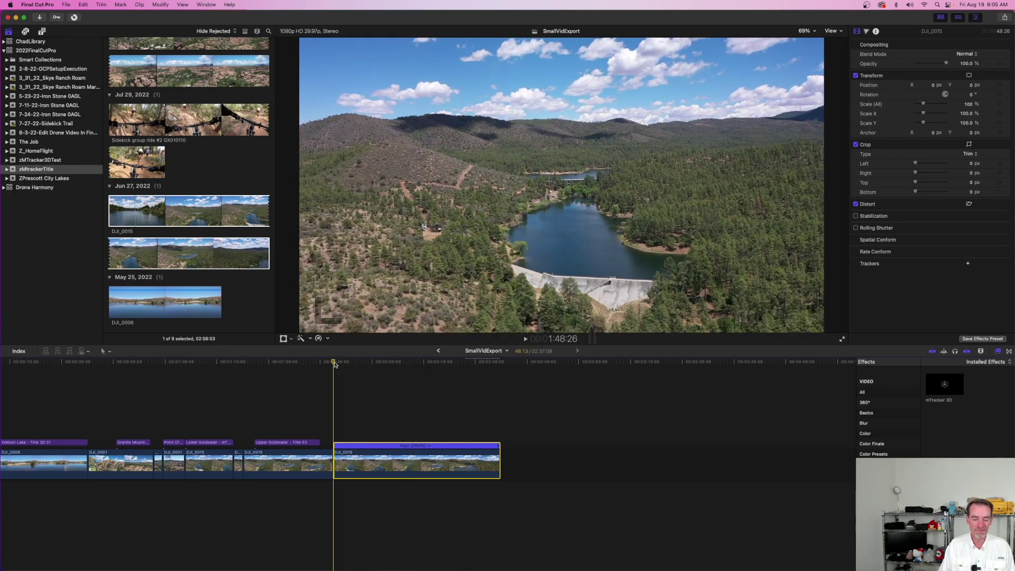
Step: Play the sped-up DJI_0015 clip, split it at 1:52:18, and select the short piece before the cut
key("space")
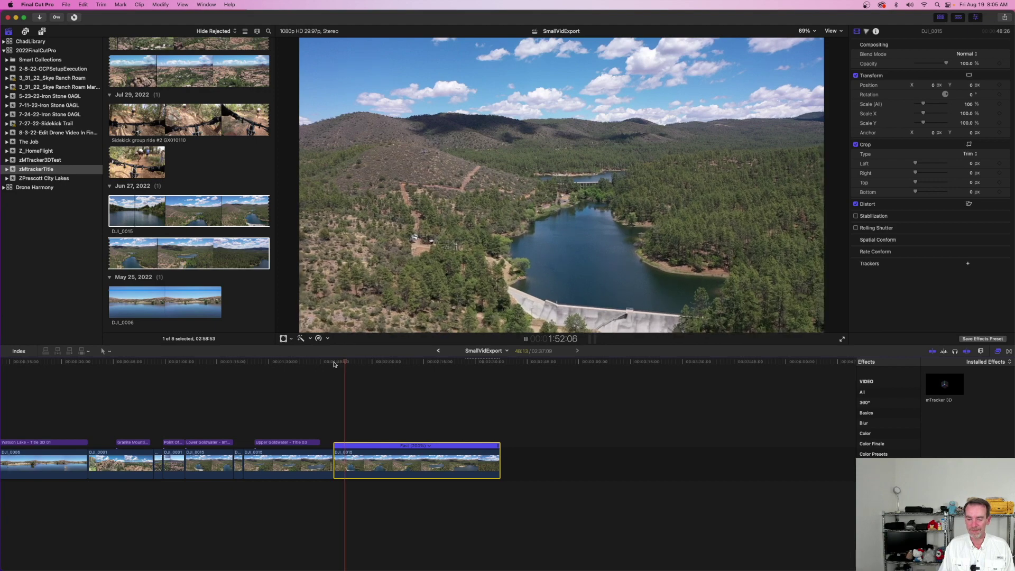
key("b")
left_click(347, 461)
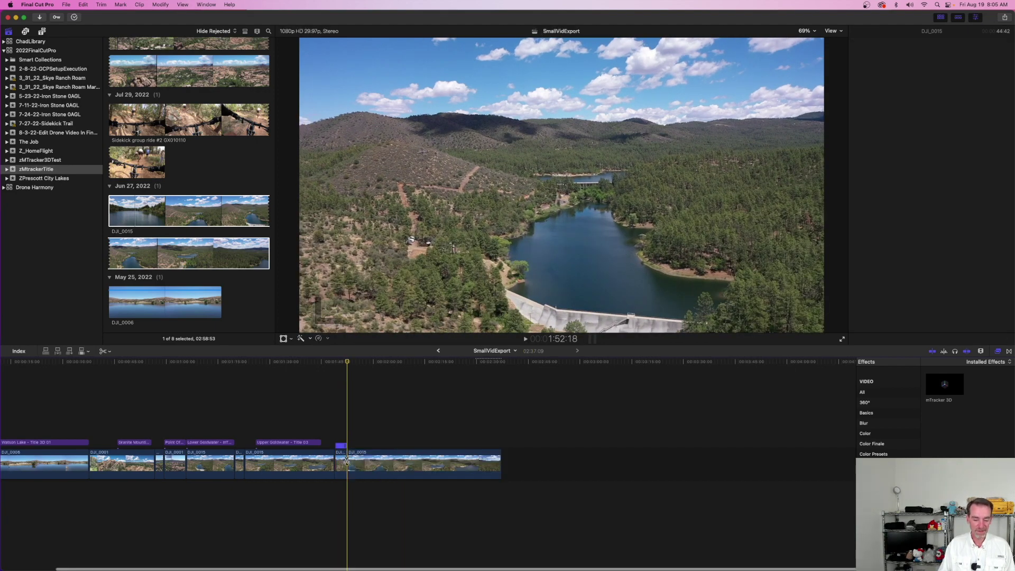
key("a")
left_click(343, 458)
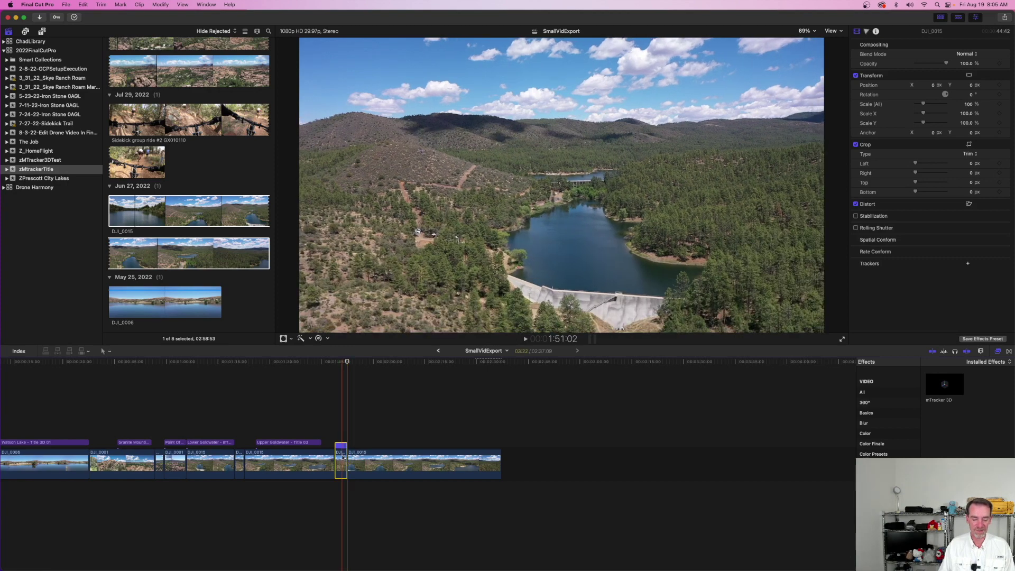
Step: Split the last DJI_0015 clip again at 2:00:11 and select the middle segment between the two cuts
left_click_drag(348, 362, 374, 365)
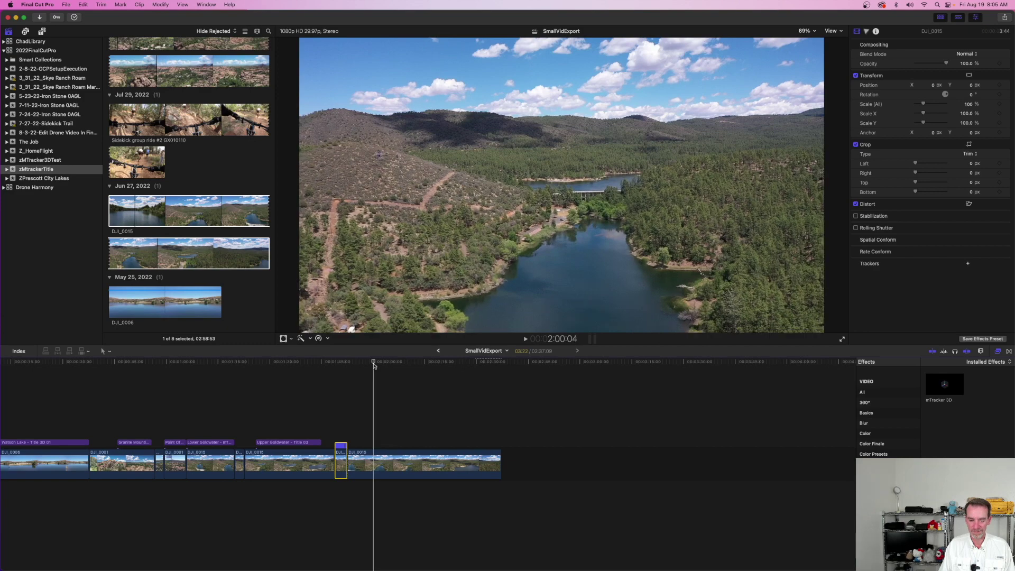
key("b")
left_click(373, 463)
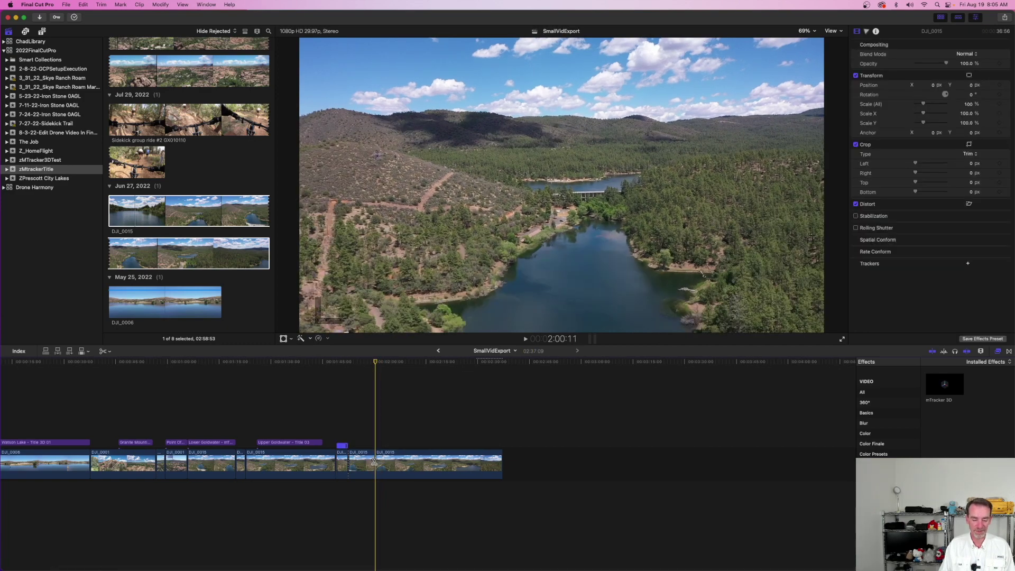
left_click(370, 464)
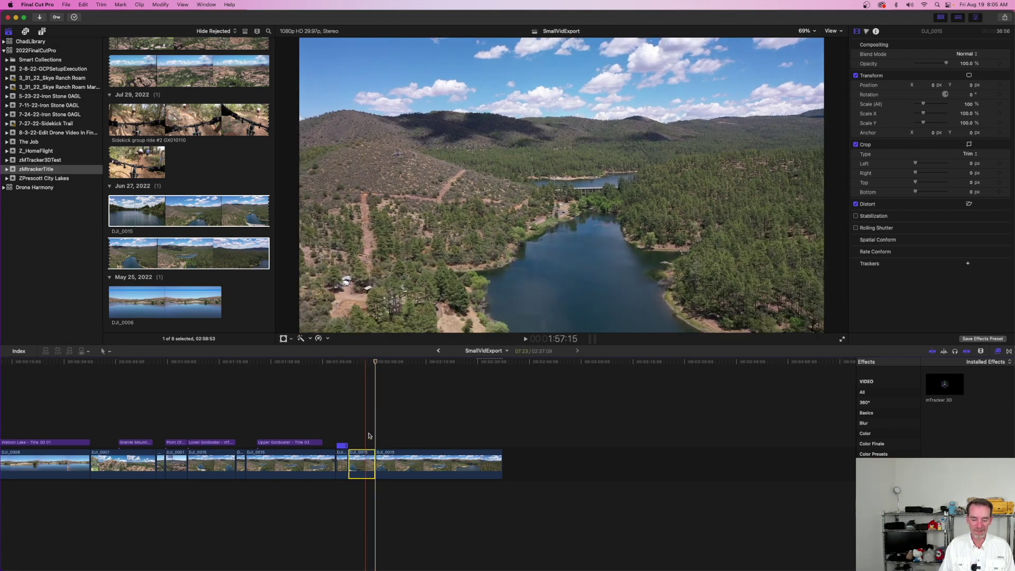
Step: Play back the selected middle DJI_0015 segment from its start
left_click_drag(374, 364, 348, 365)
key("space")
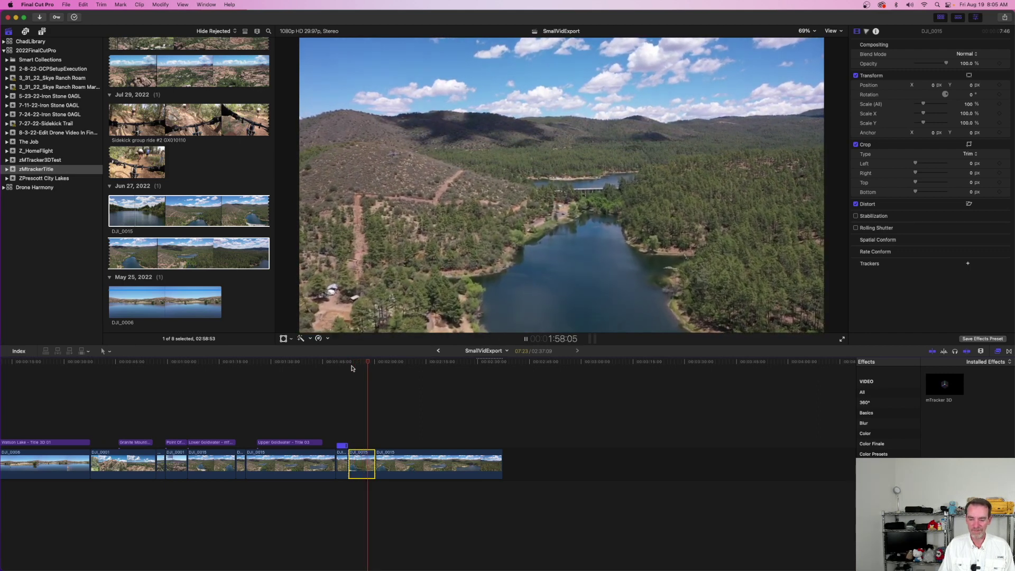
key("space")
Step: Apply the mTracker 3D effect to the middle DJI_0015 segment at 1:57:01 and track its footage
left_click_drag(374, 364, 364, 364)
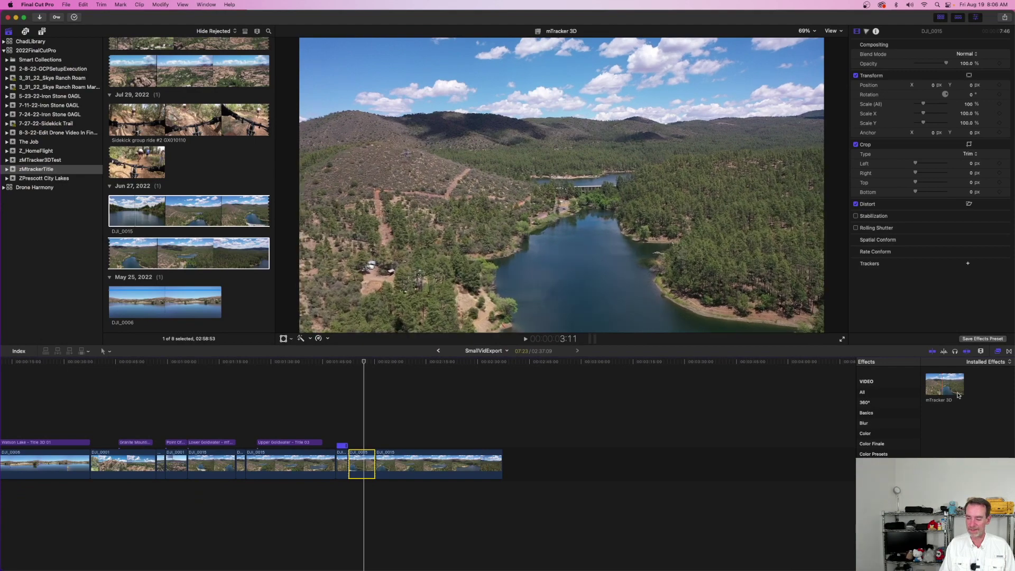
left_click_drag(944, 389, 363, 465)
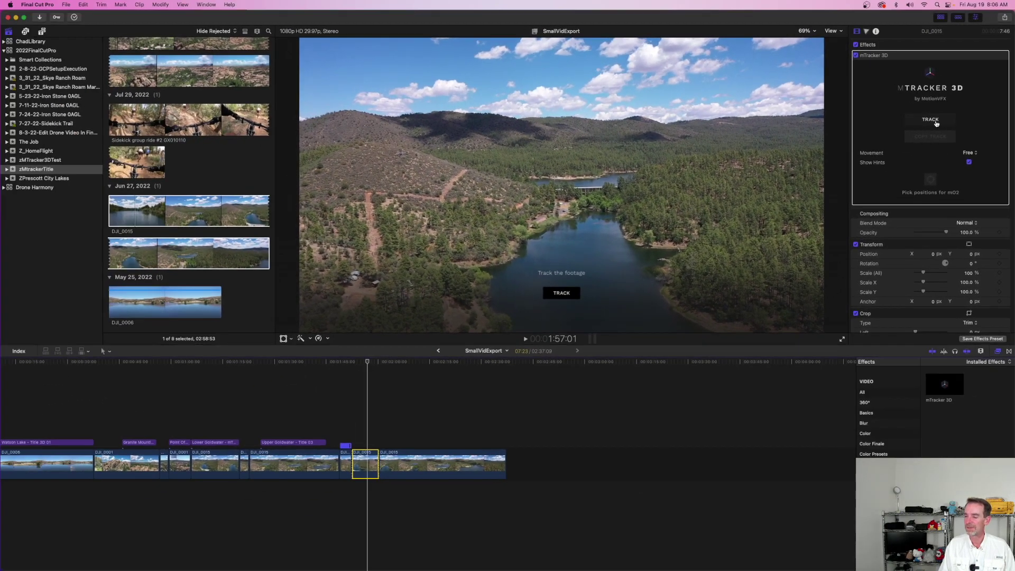
left_click(934, 123)
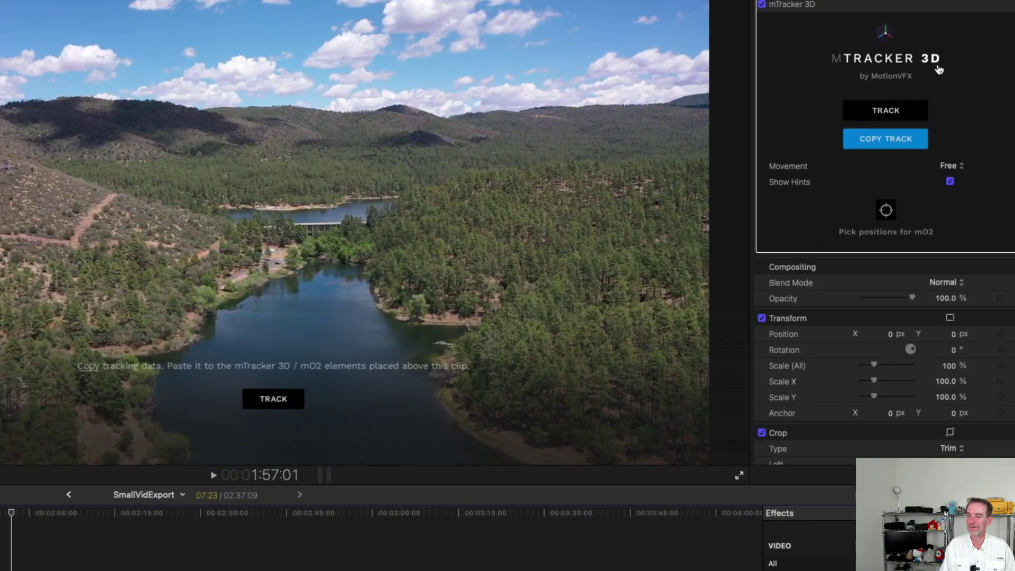
Step: Copy the tracking data from the segment's mTracker 3D effect
scroll(882, 144, "down", 1)
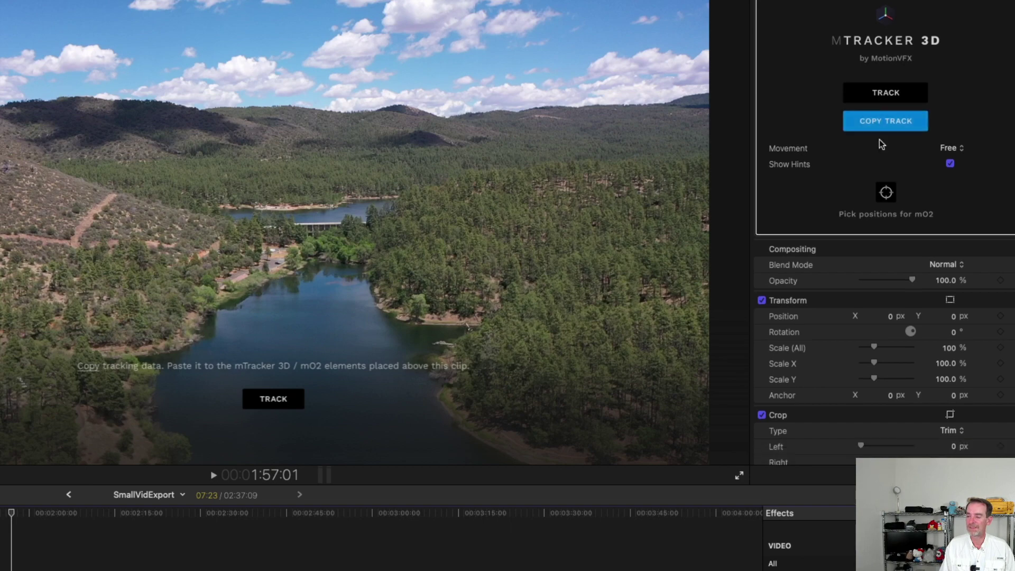
scroll(881, 144, "up", 1)
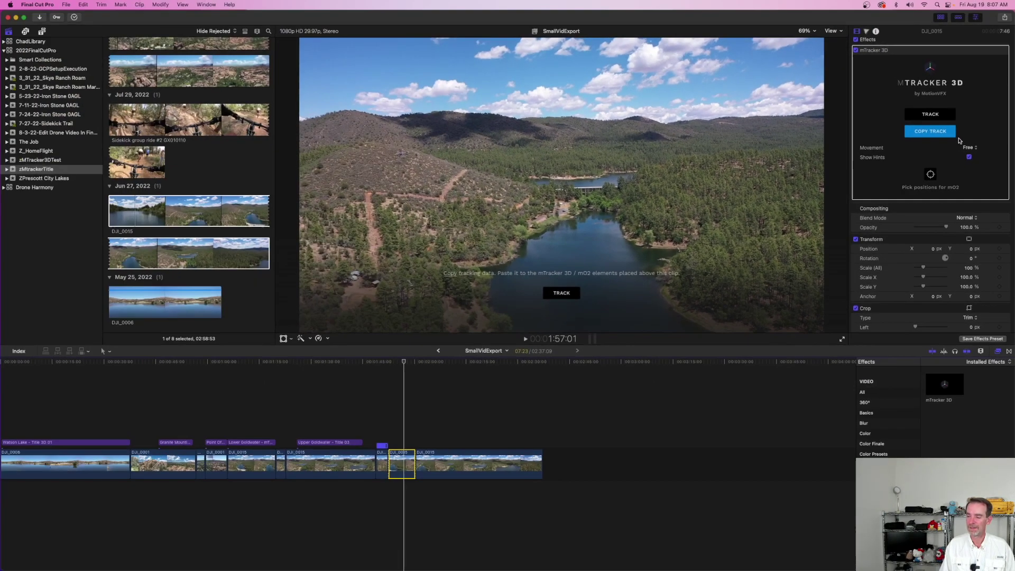
left_click(930, 132)
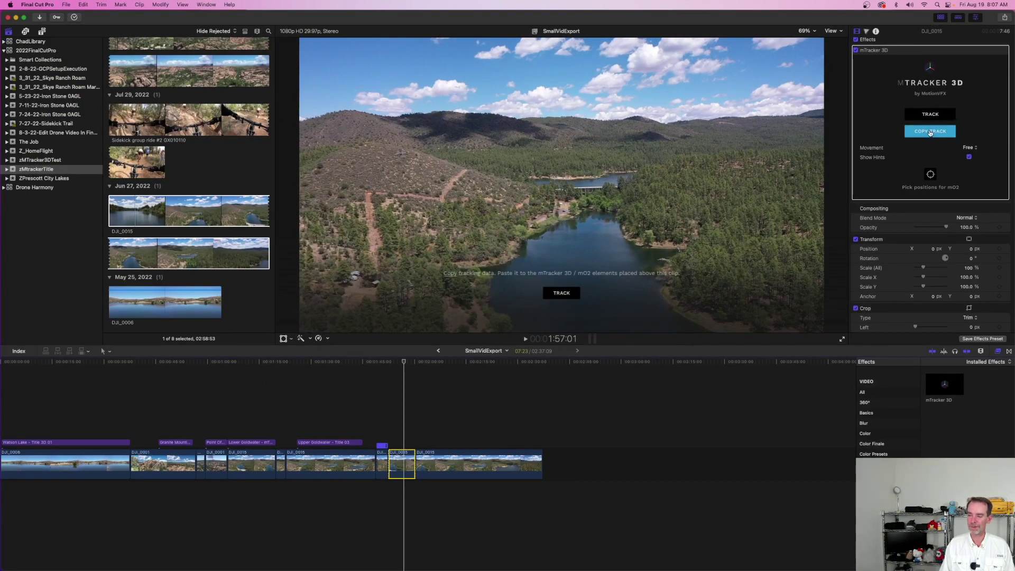
left_click(934, 138)
left_click(925, 135)
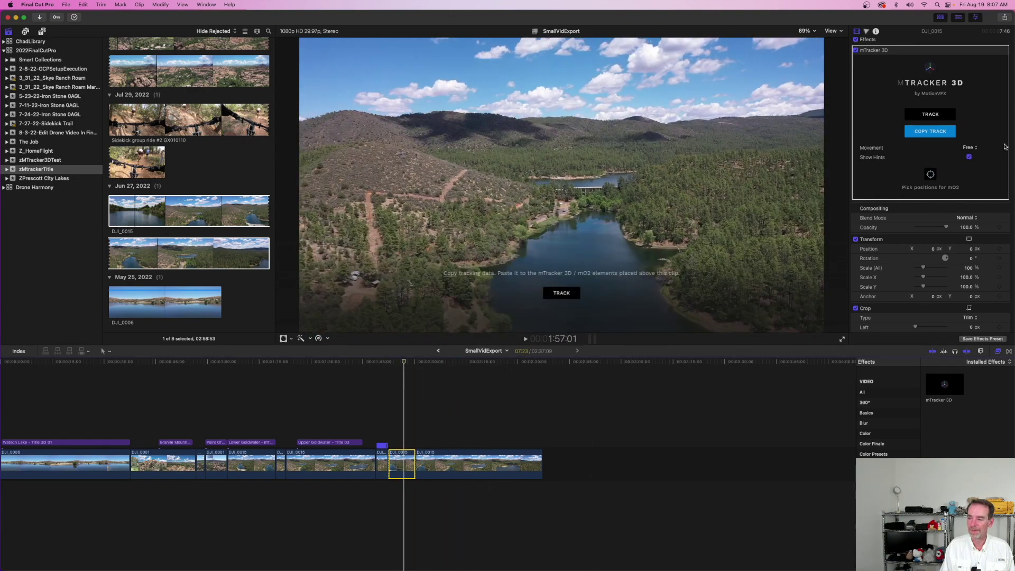
Step: Display the mTracker 3D category of the installed titles
left_click(42, 32)
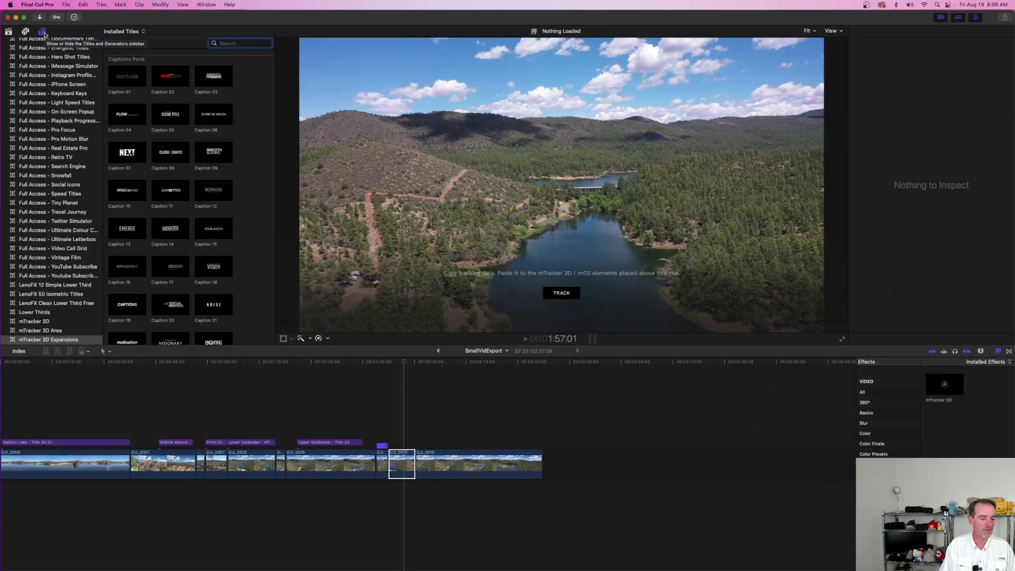
scroll(52, 169, "down", 5)
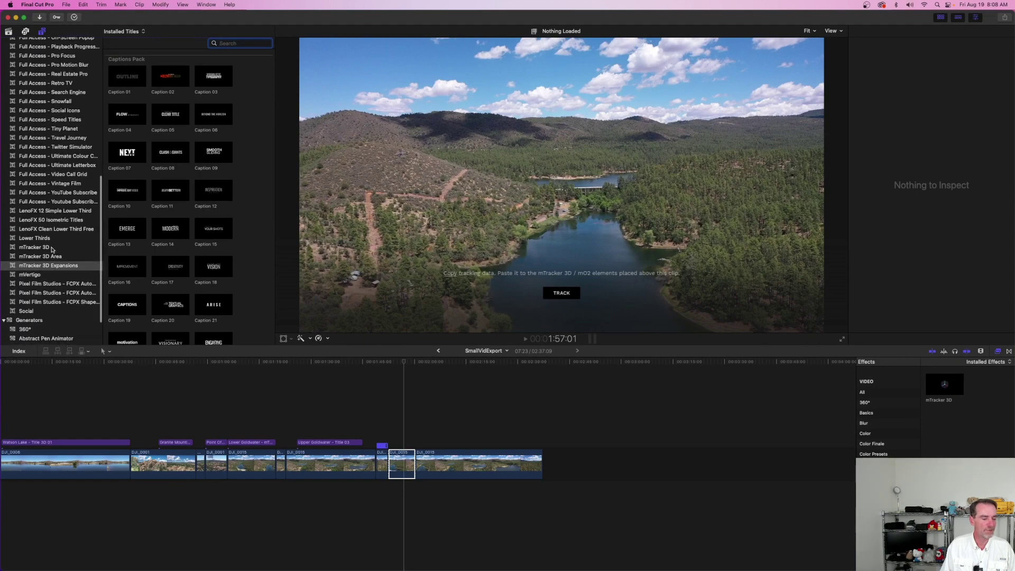
left_click(52, 248)
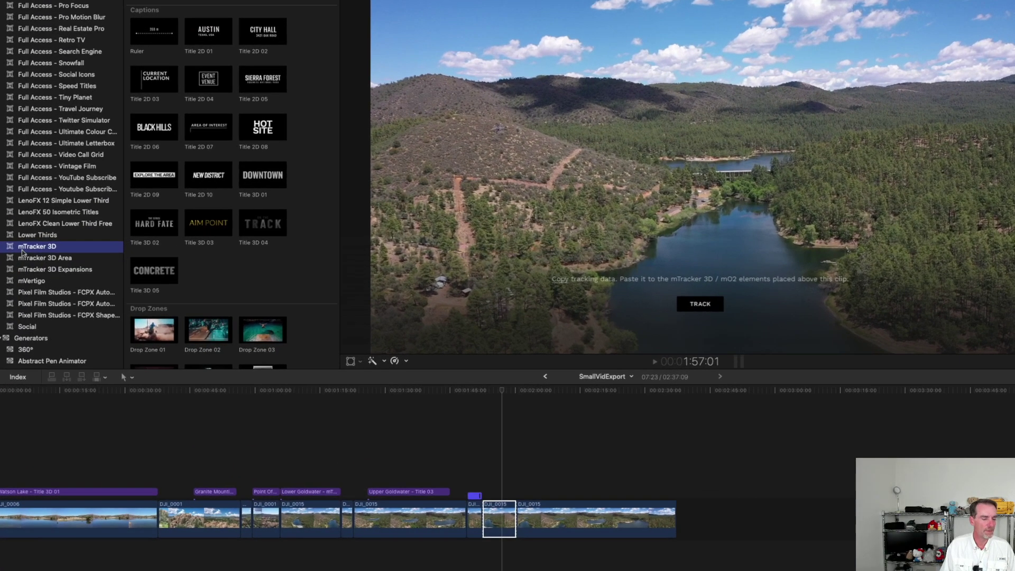
Step: Place the mTracker 3D Area 20 title above the middle DJI_0015 segment and extend it to the segment's end
left_click(45, 258)
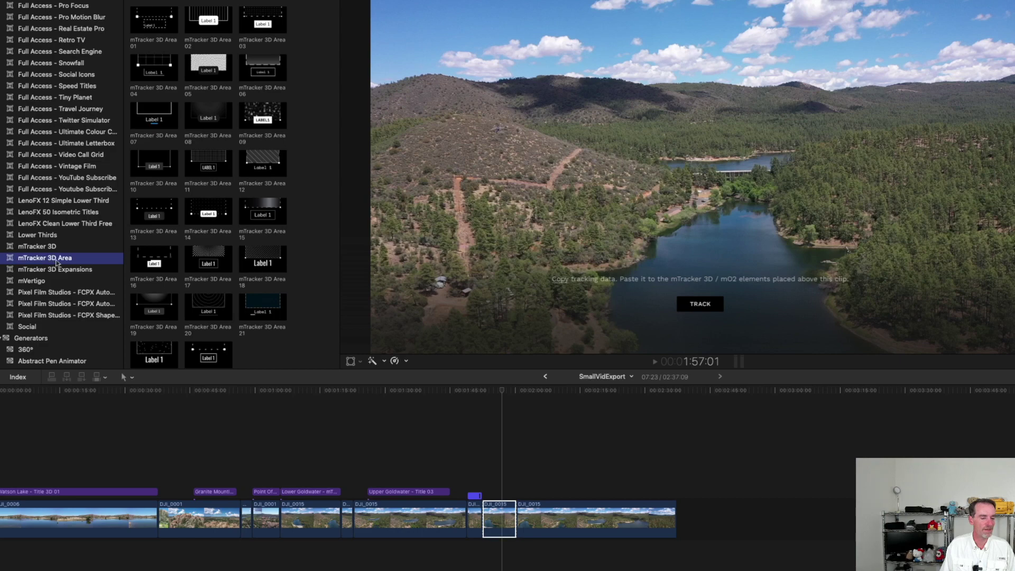
left_click(159, 256)
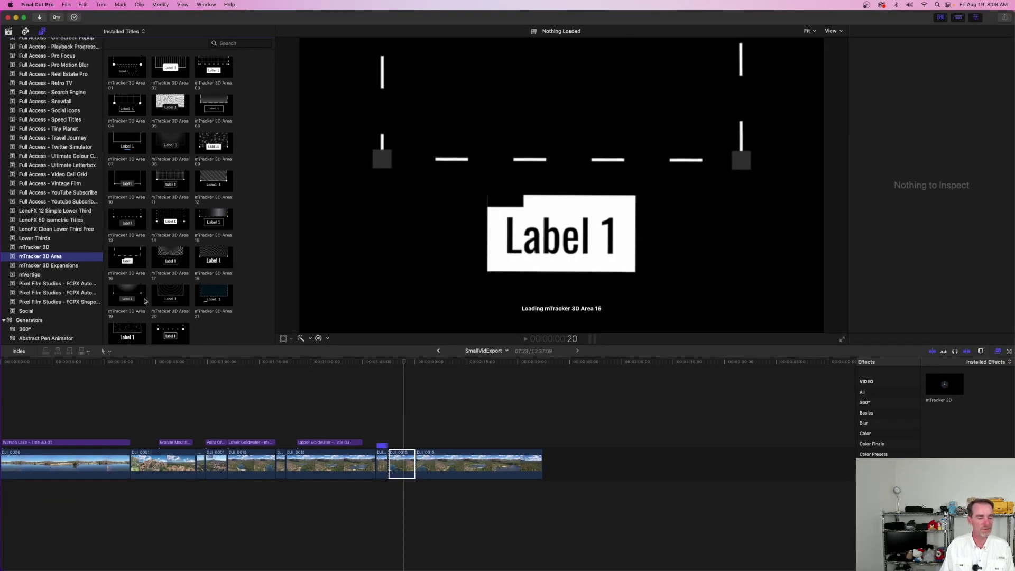
left_click(177, 297)
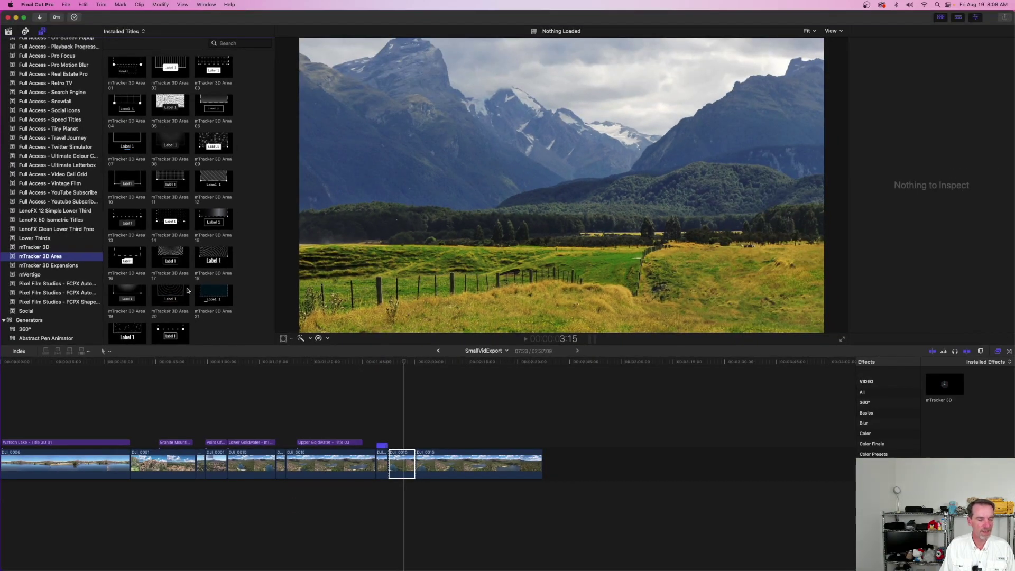
left_click_drag(174, 292, 396, 442)
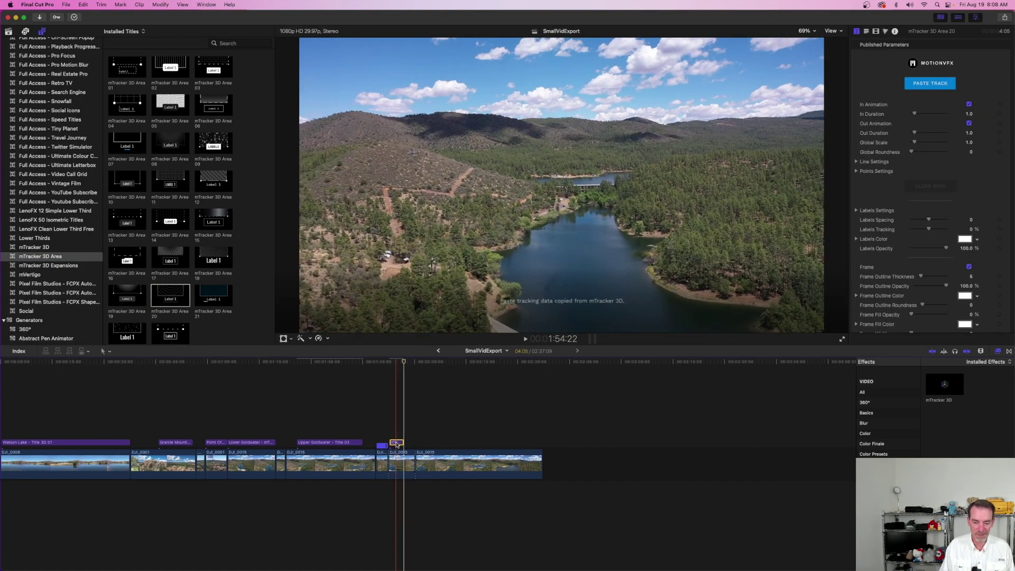
left_click_drag(403, 442, 415, 442)
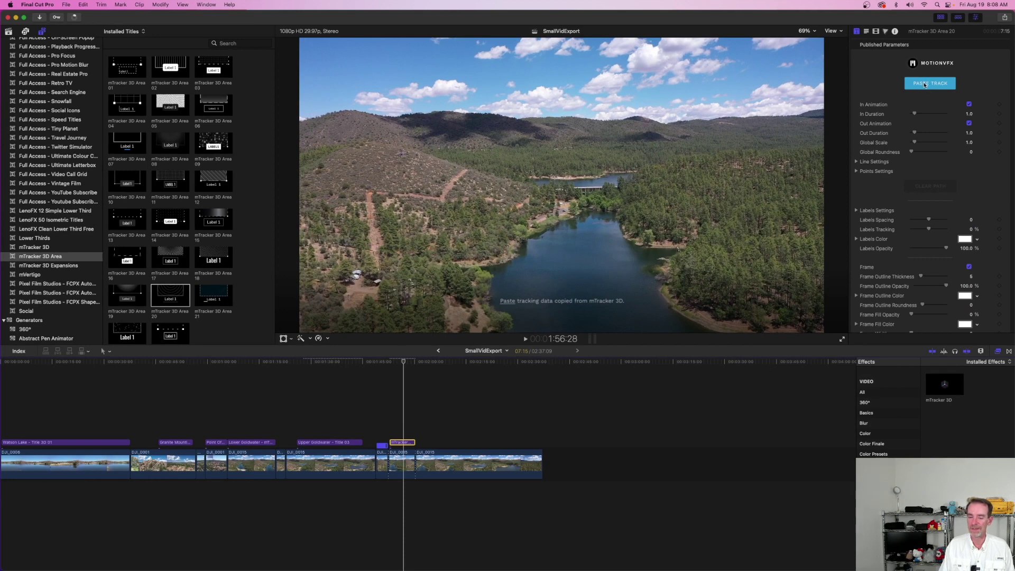
Step: Paste the copied tracking data into the area title and move the playhead to its start at 1:52:26
left_click(925, 85)
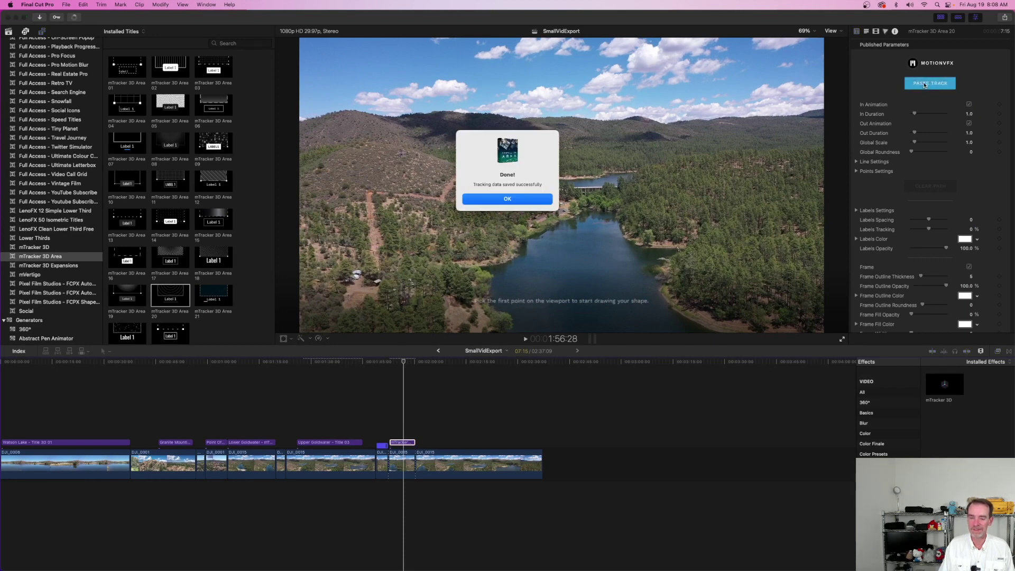
left_click(502, 203)
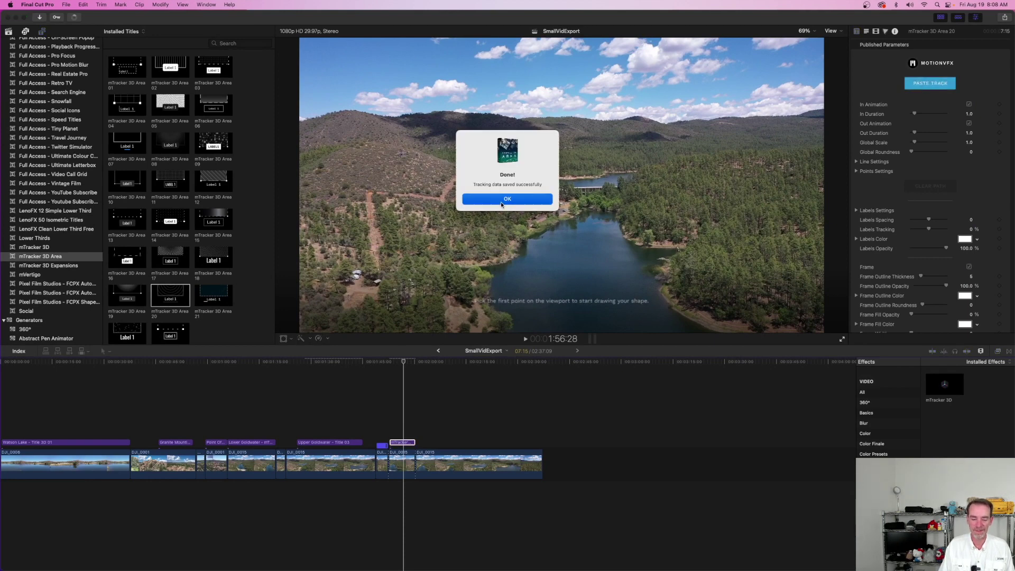
left_click_drag(403, 364, 393, 364)
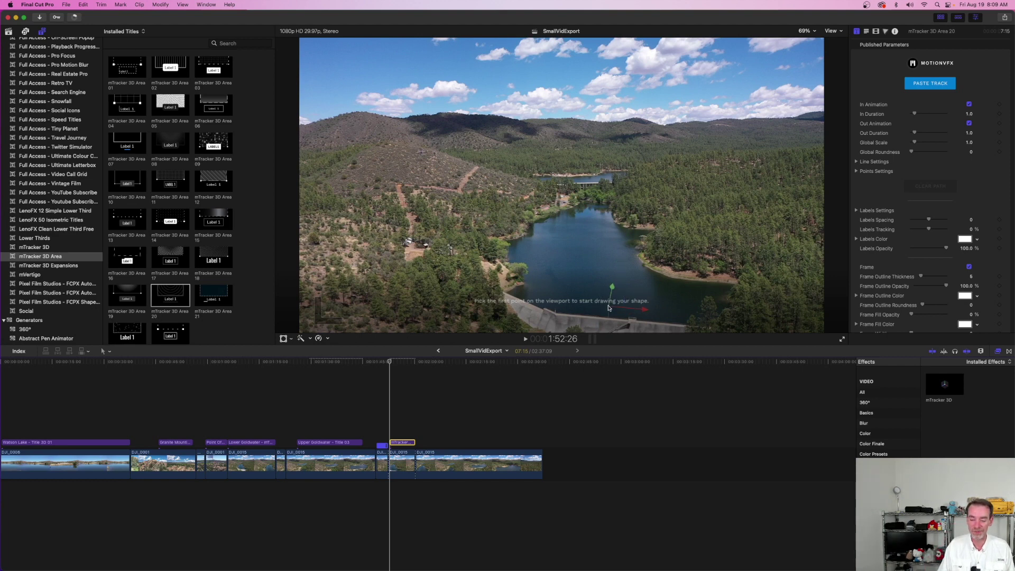
Step: Trace the lake with path points from the dam's left end around the shoreline and back along the dam, closing the shape at the first point
left_click(505, 294)
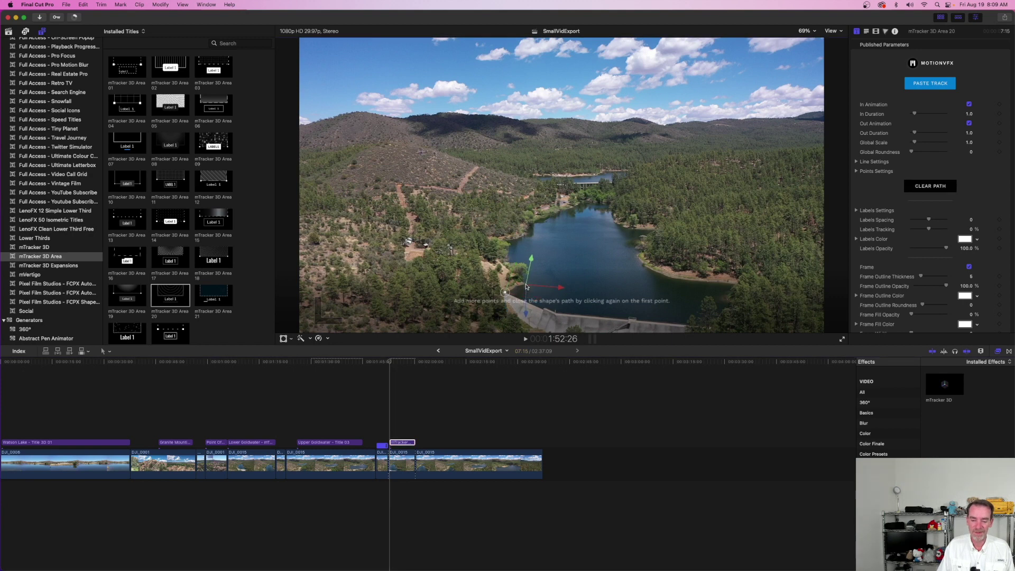
left_click(526, 285)
left_click(527, 272)
left_click(508, 260)
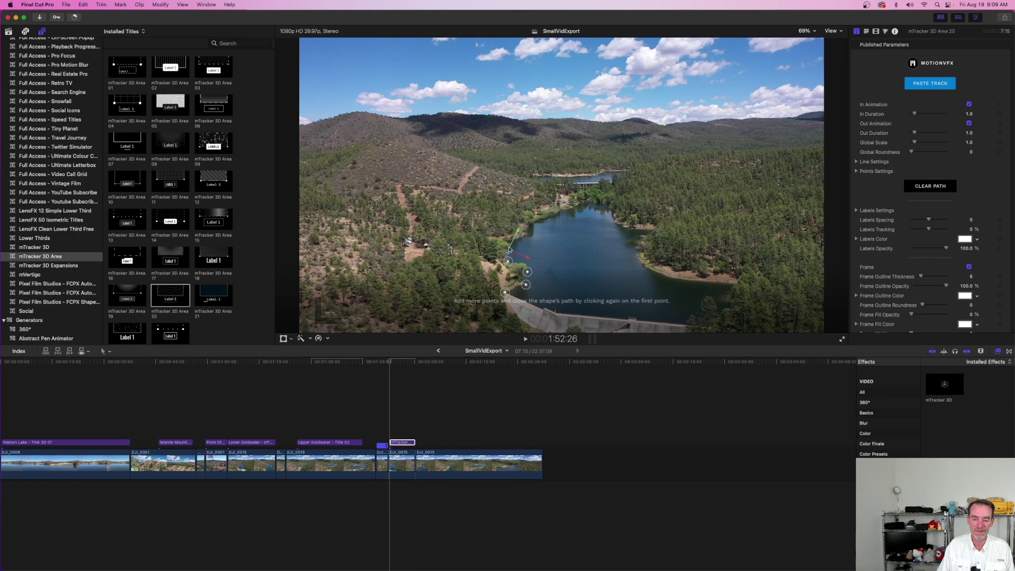
left_click(510, 247)
left_click(520, 239)
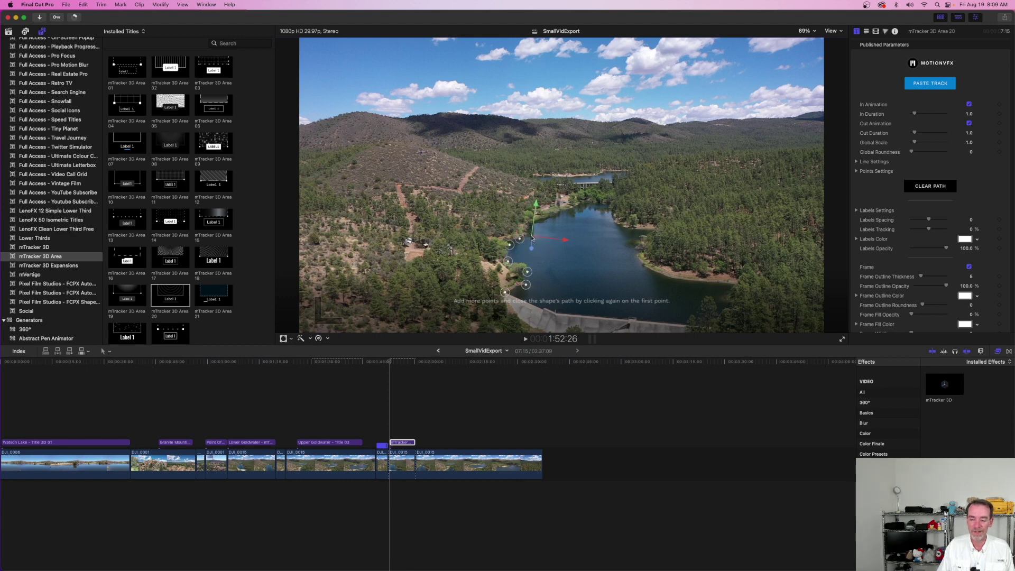
left_click(531, 237)
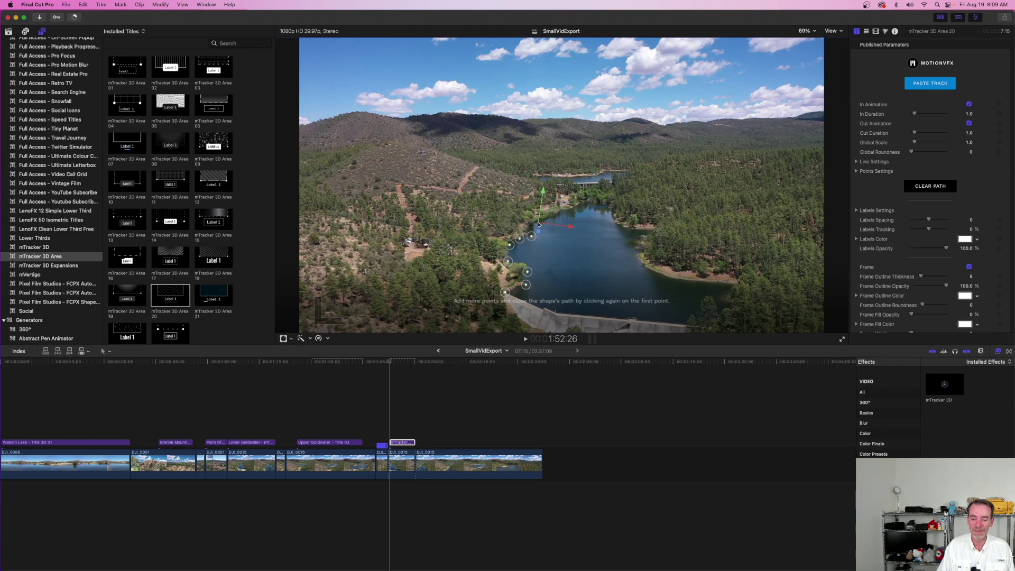
left_click(538, 224)
left_click(562, 211)
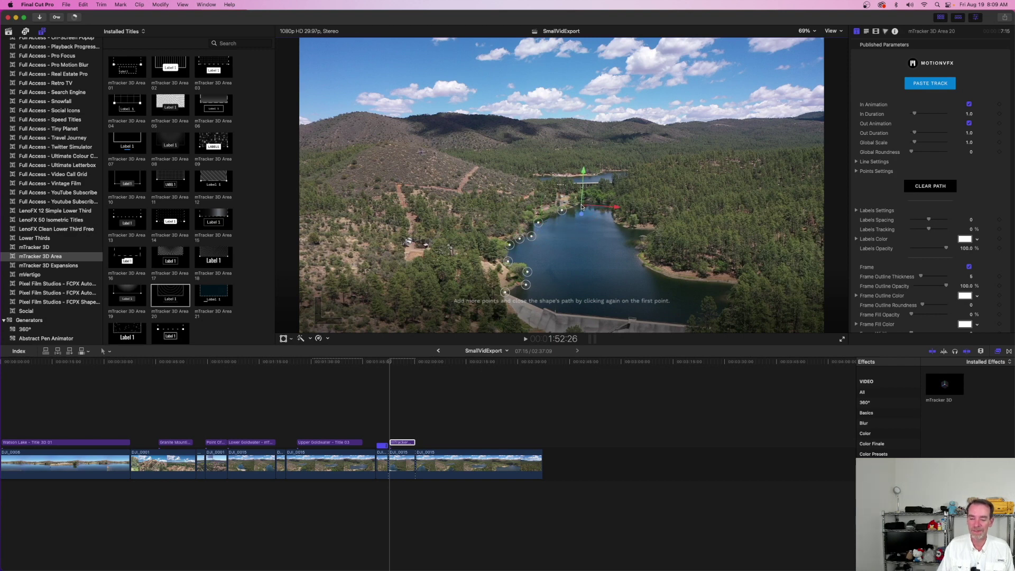
left_click(582, 207)
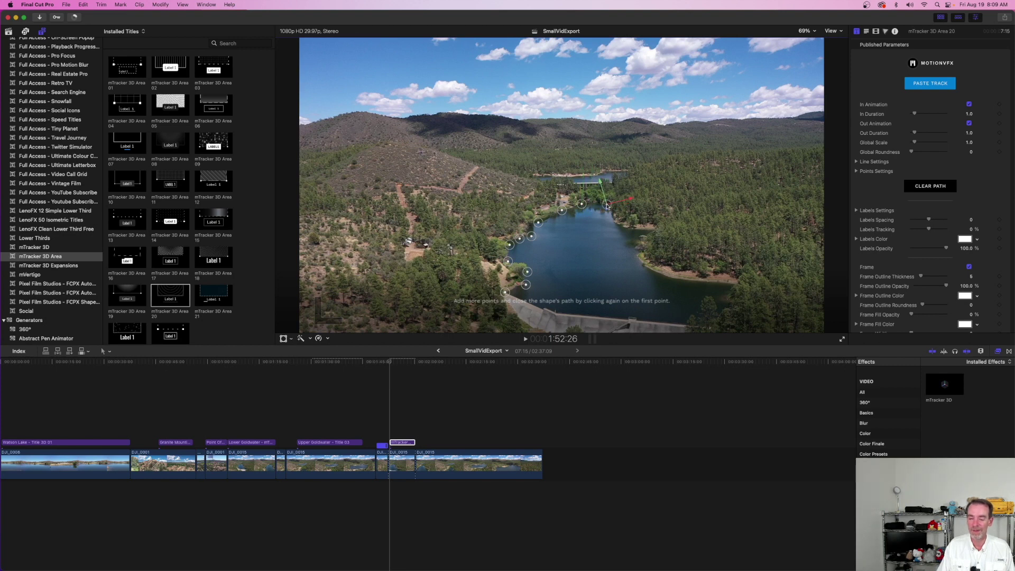
left_click(606, 205)
left_click(616, 219)
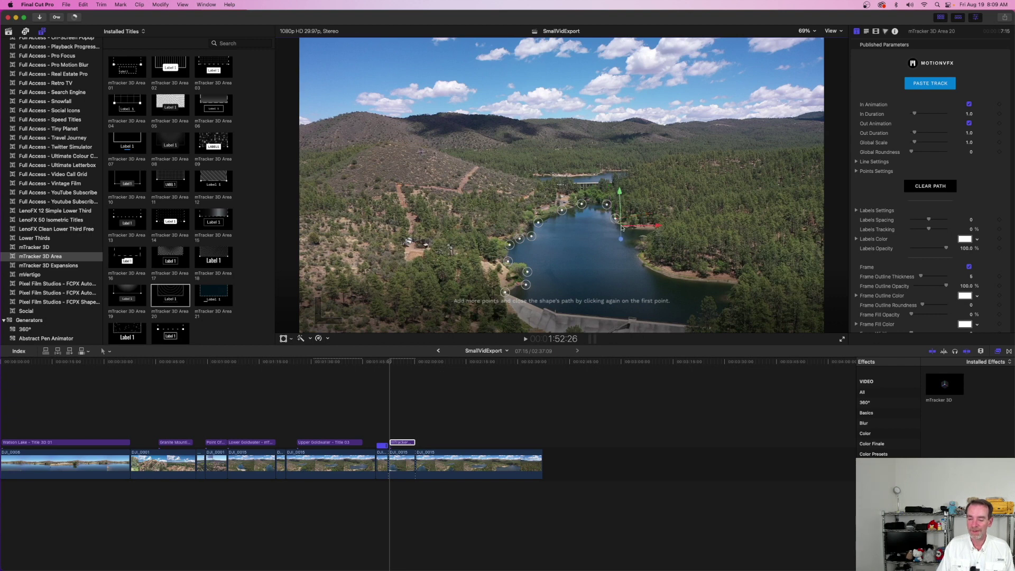
left_click(628, 228)
left_click(649, 234)
left_click(637, 241)
left_click(636, 257)
left_click(664, 276)
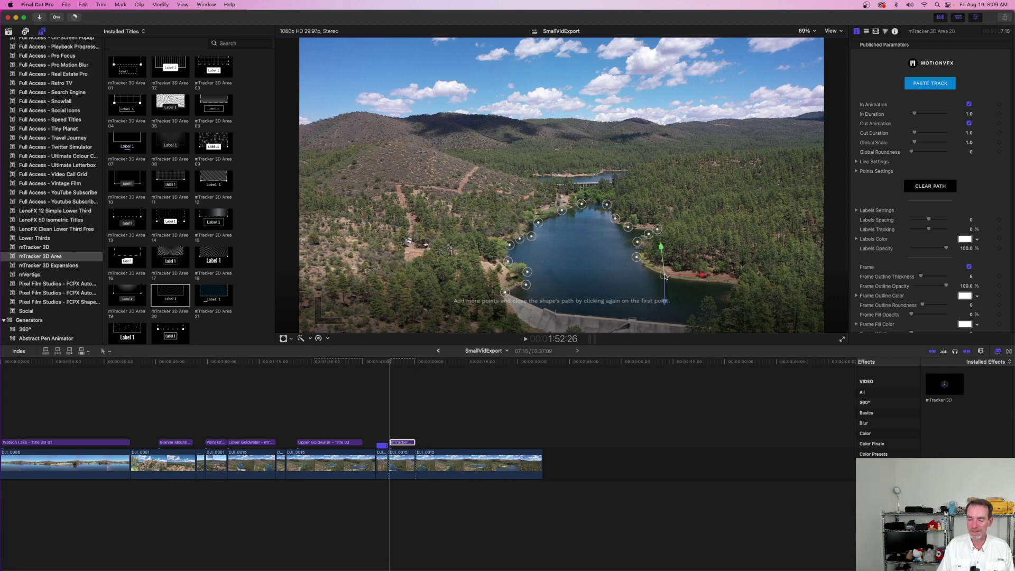
left_click(692, 281)
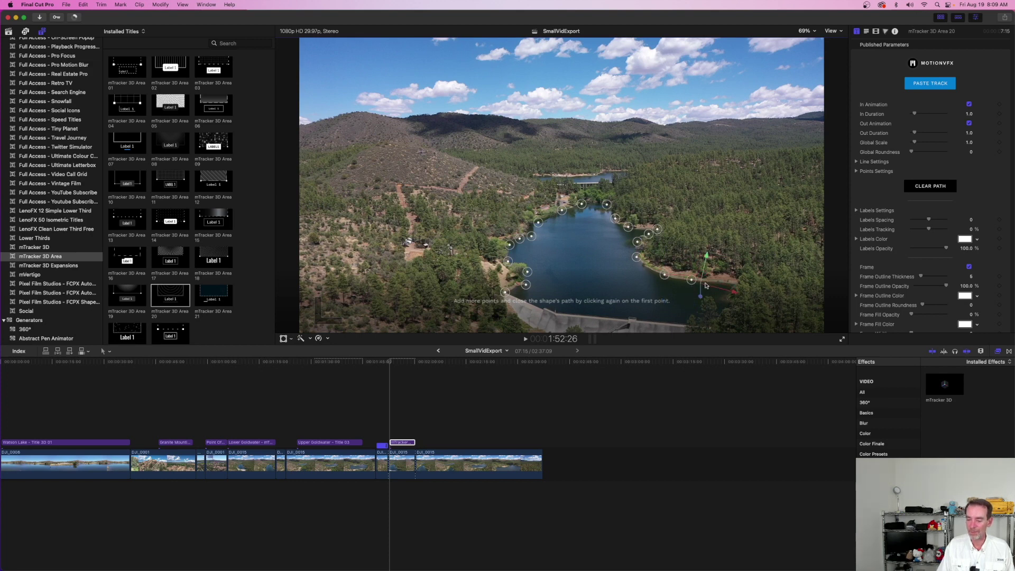
left_click(738, 284)
left_click(744, 284)
left_click(726, 305)
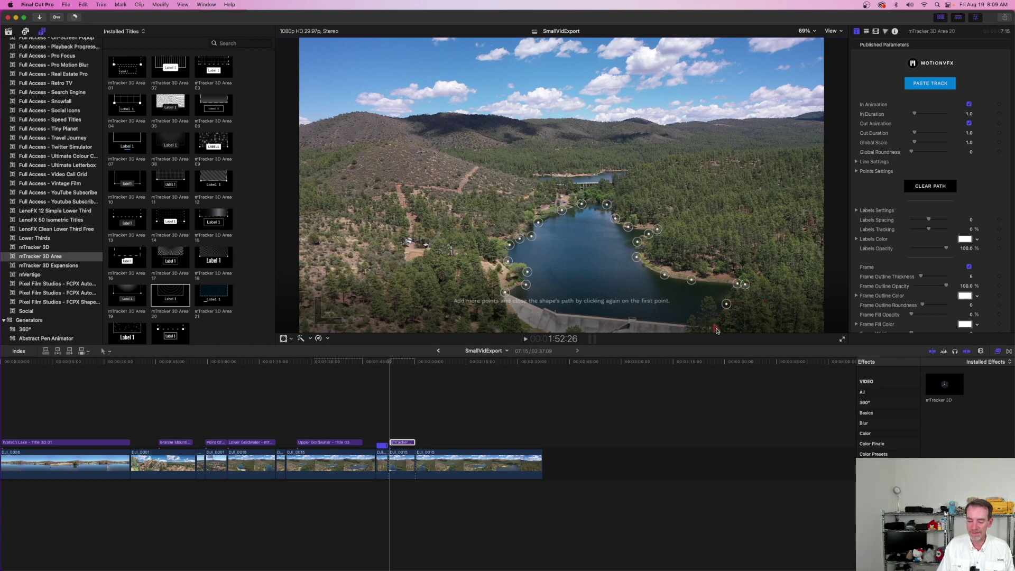
left_click(677, 324)
left_click(623, 319)
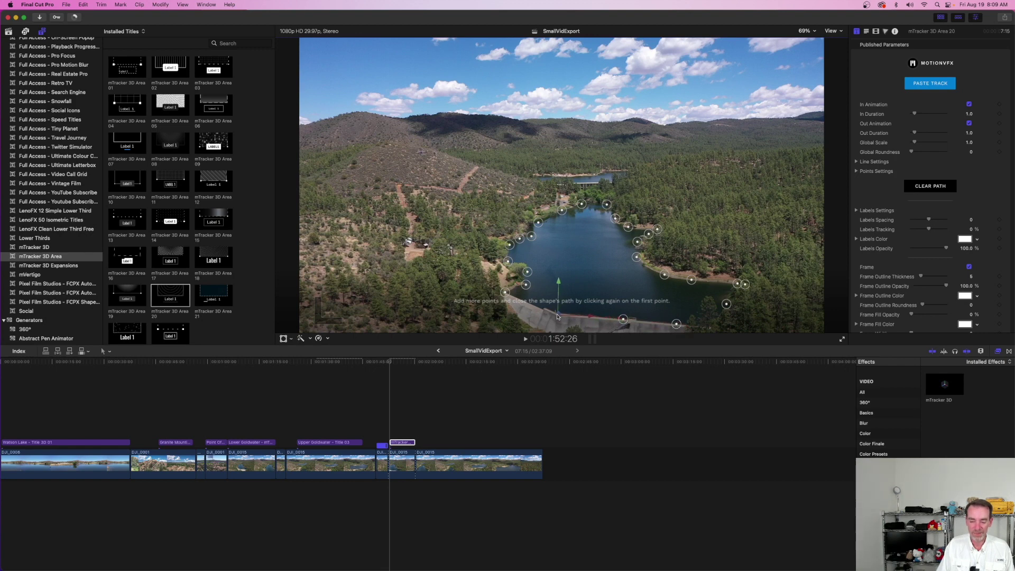
left_click(557, 315)
left_click(505, 293)
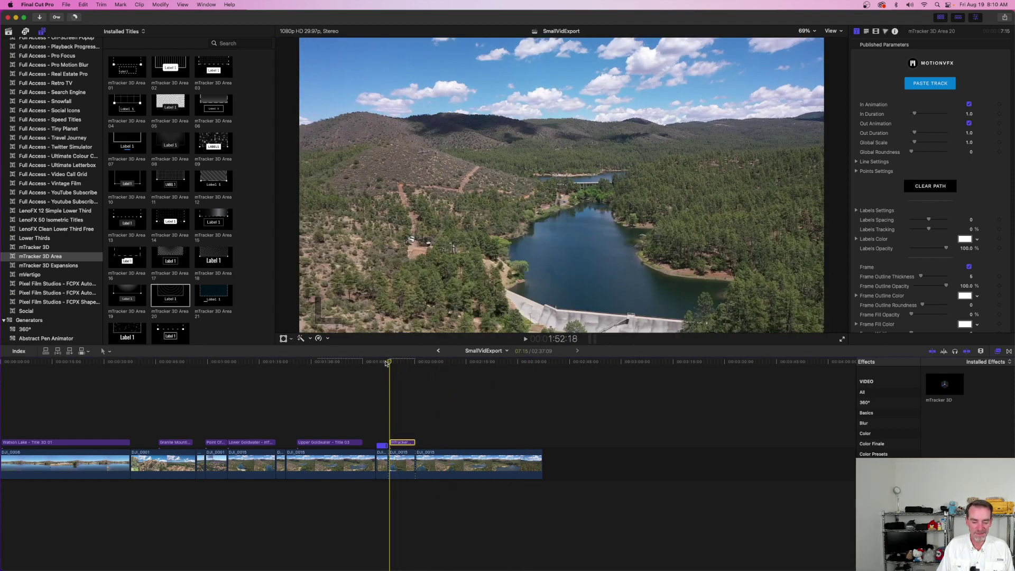
Step: Play back the area title from its start to check how the shape animates and tracks over the lake
key("space")
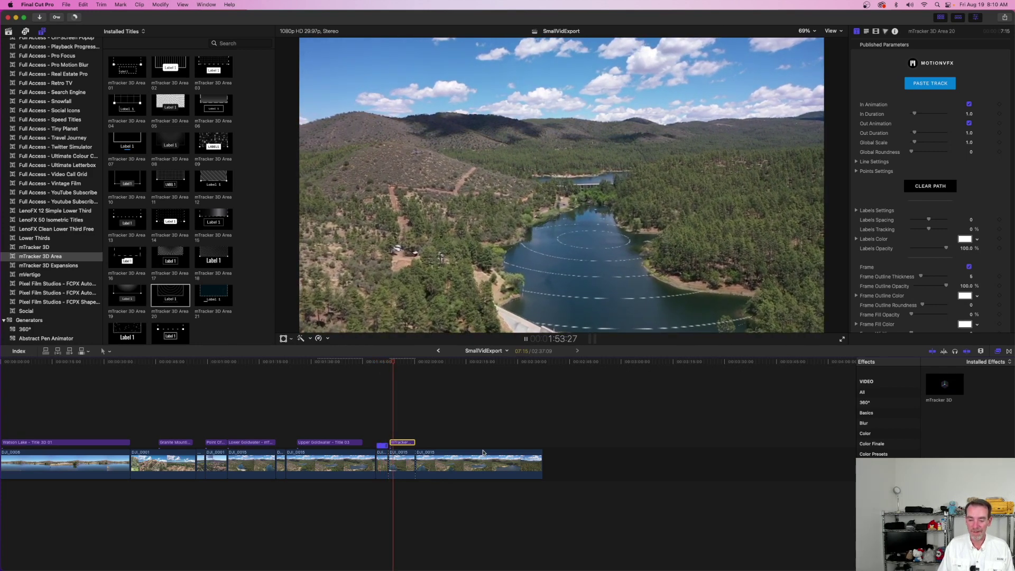
key("space")
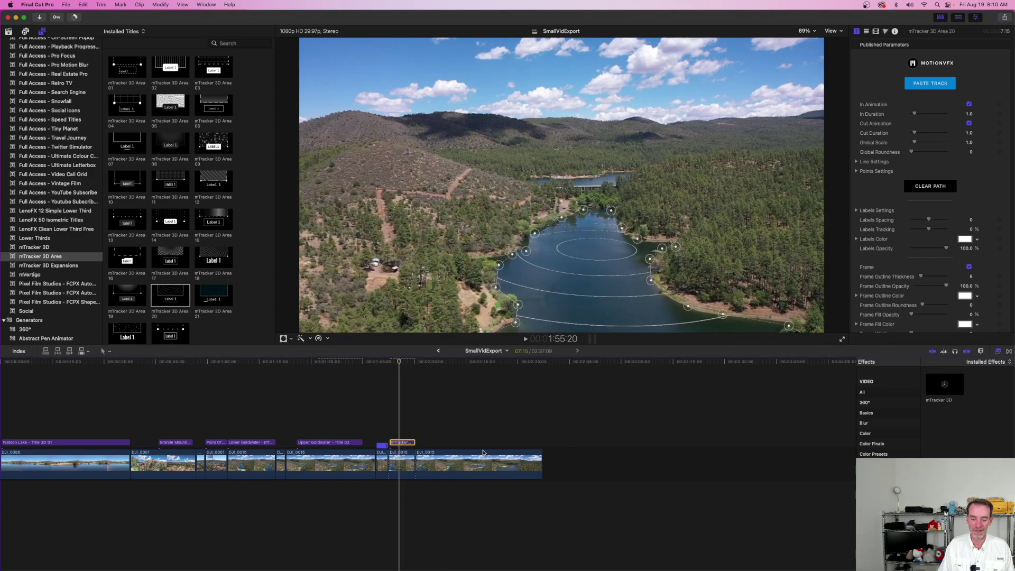
left_click(397, 363)
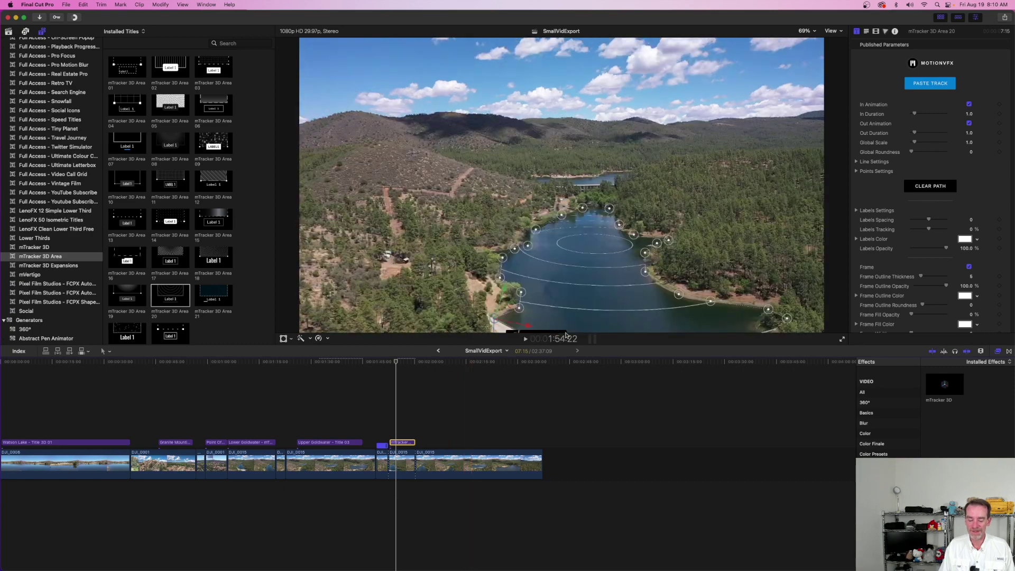
left_click_drag(396, 363, 387, 362)
key("space")
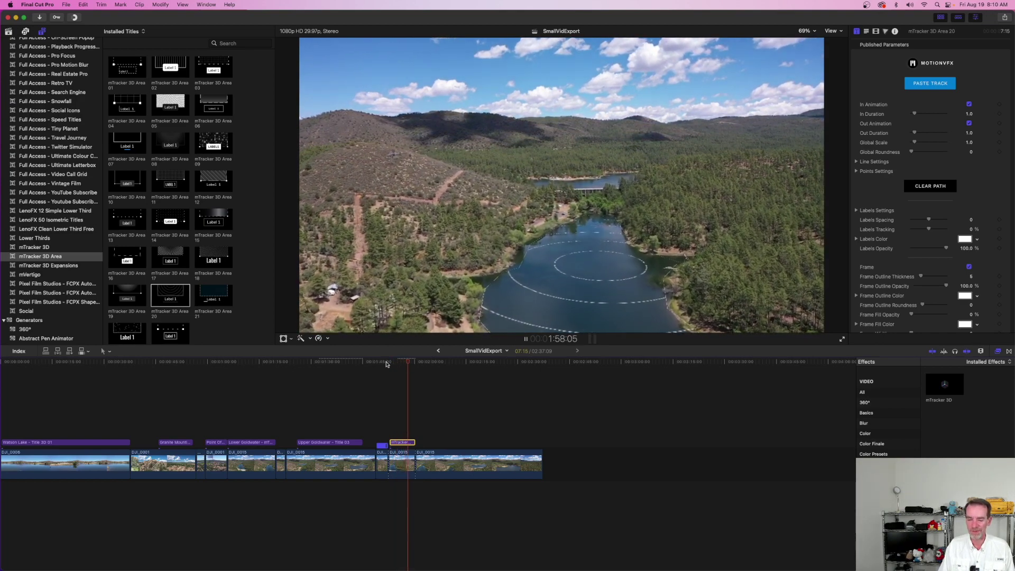
key("space")
Step: At 1:56:14, select the outermost path point on the lake's right shore and set the Global Roundness to 0.57
left_click_drag(409, 364, 403, 418)
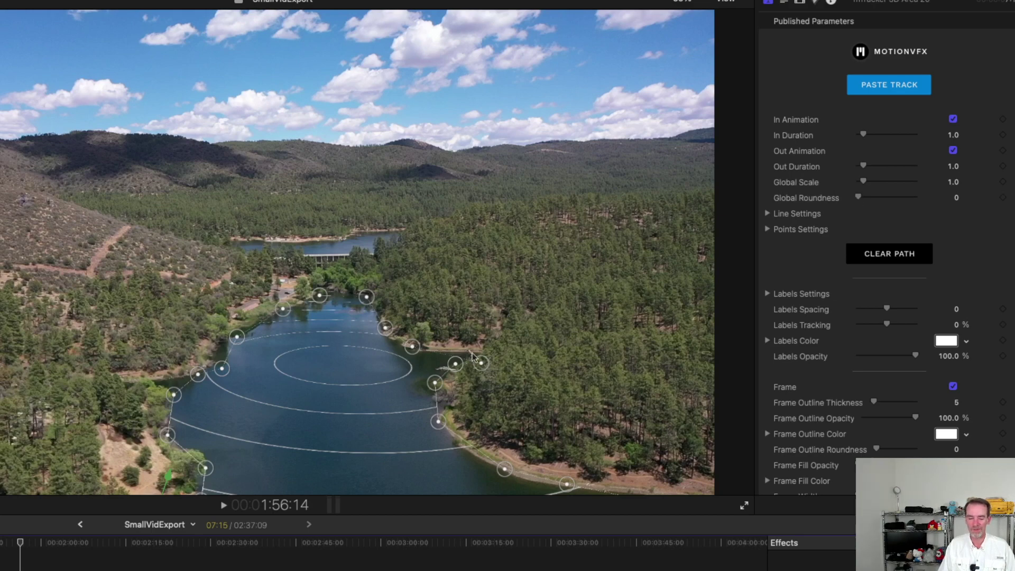
left_click(482, 364)
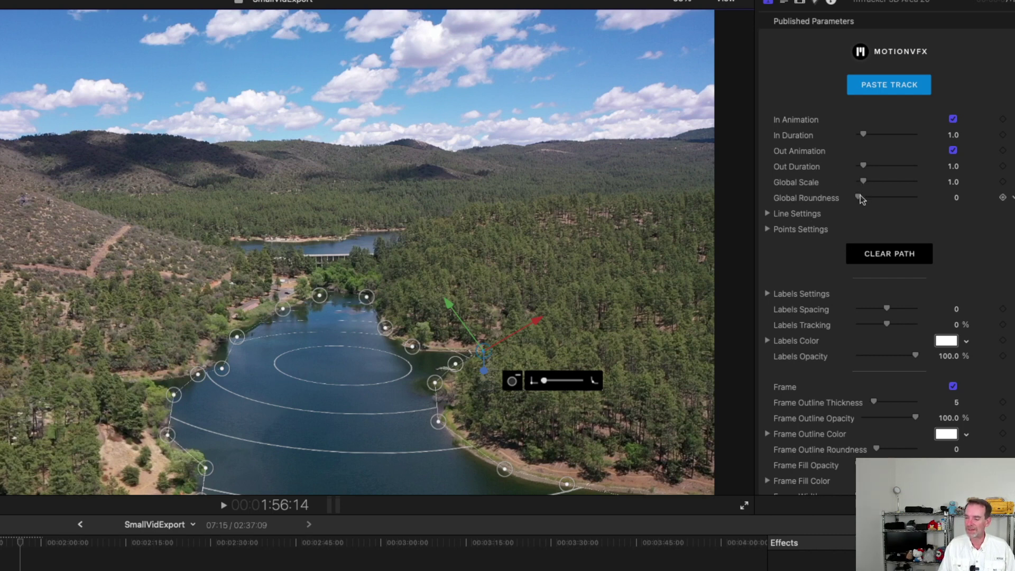
left_click_drag(860, 200, 893, 197)
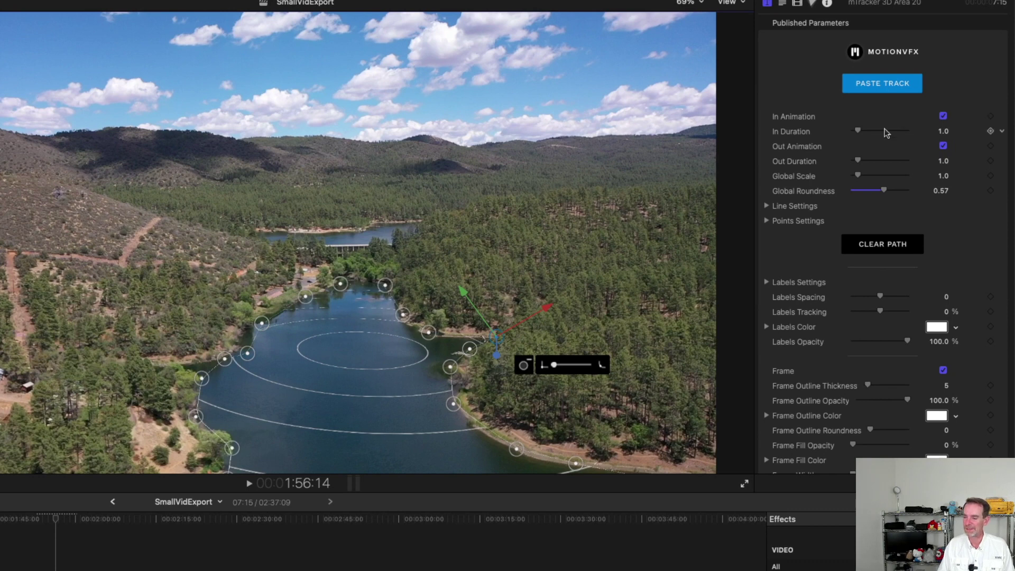
Step: Expand the area title's Line Settings and set the Line Size to 1.05
scroll(846, 164, "down", 2)
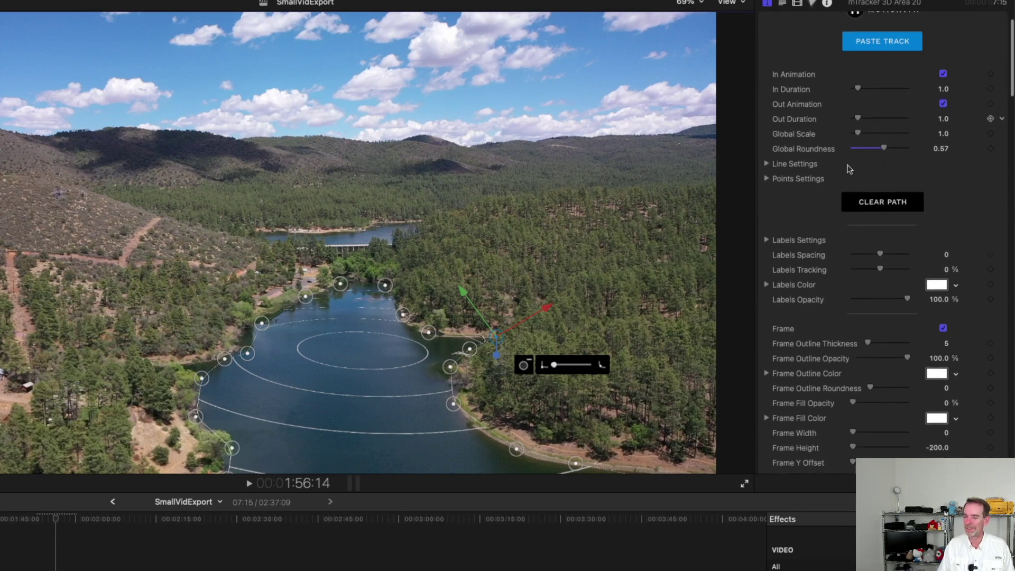
left_click(767, 164)
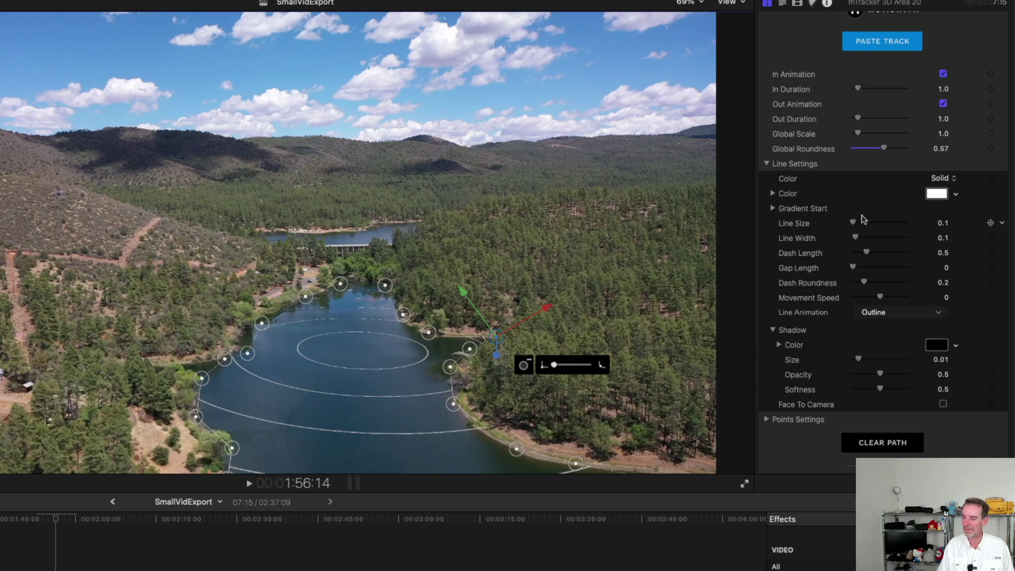
left_click_drag(852, 223, 859, 224)
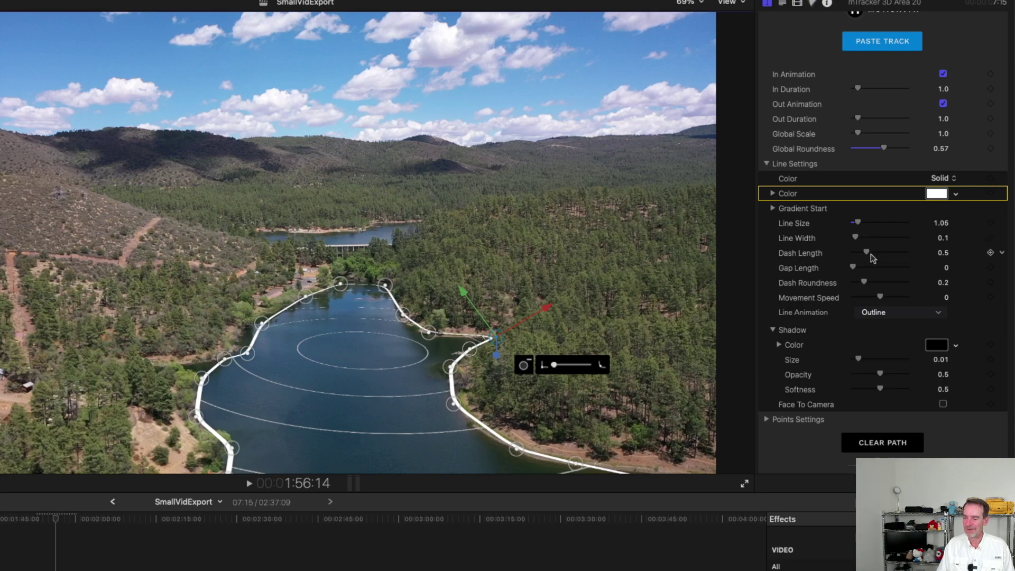
Step: Look through the area title's remaining line, shadow, label, frame, fill and caption settings to see what can be customized
scroll(871, 254, "down", 5)
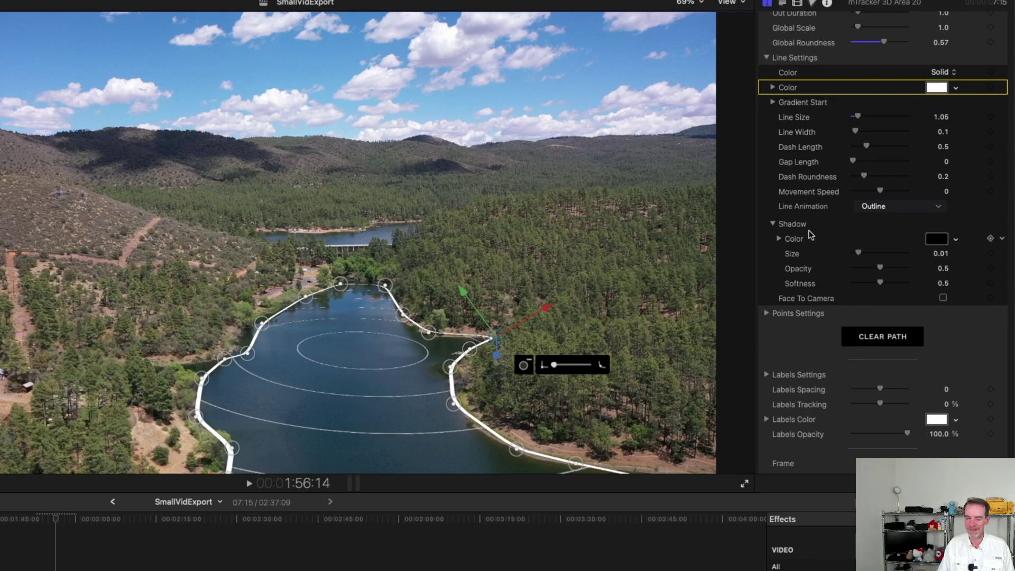
scroll(810, 235, "down", 5)
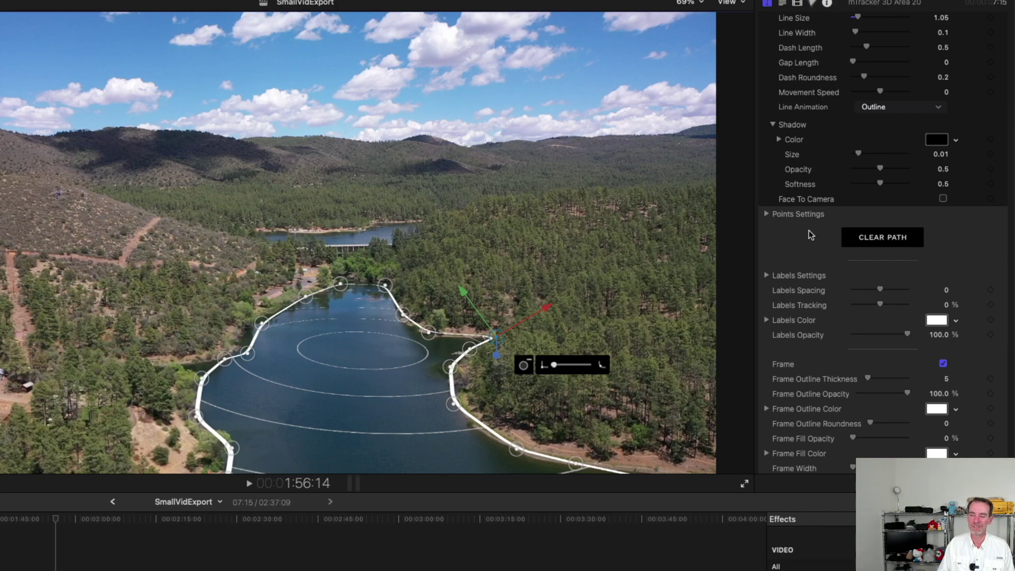
scroll(810, 235, "down", 1)
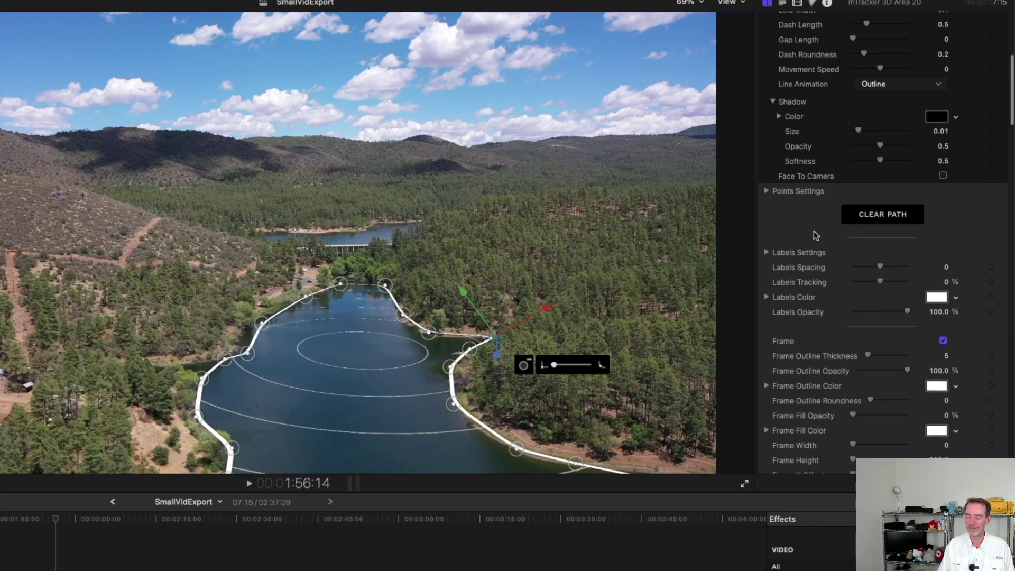
scroll(816, 235, "down", 1)
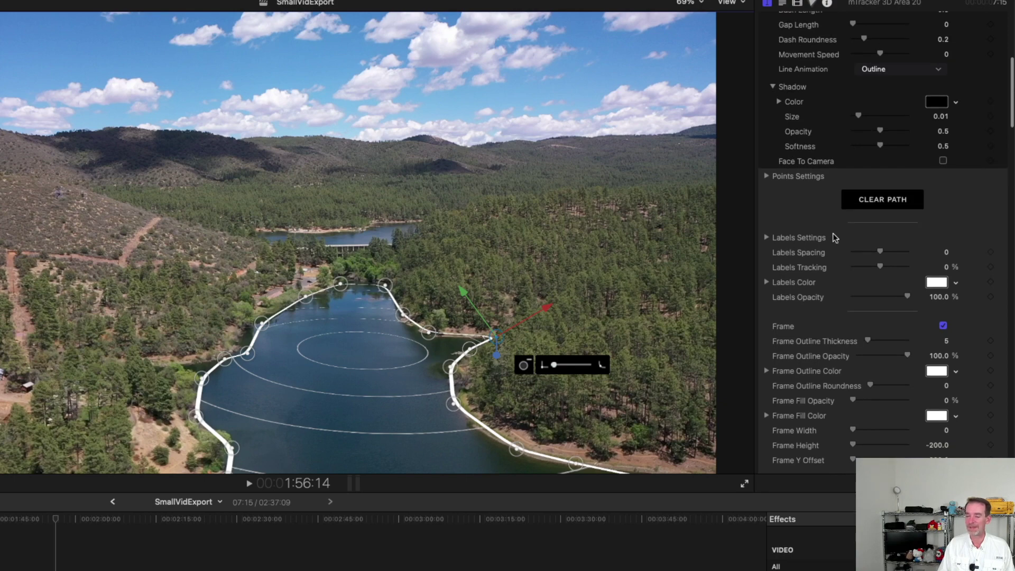
scroll(833, 237, "down", 8)
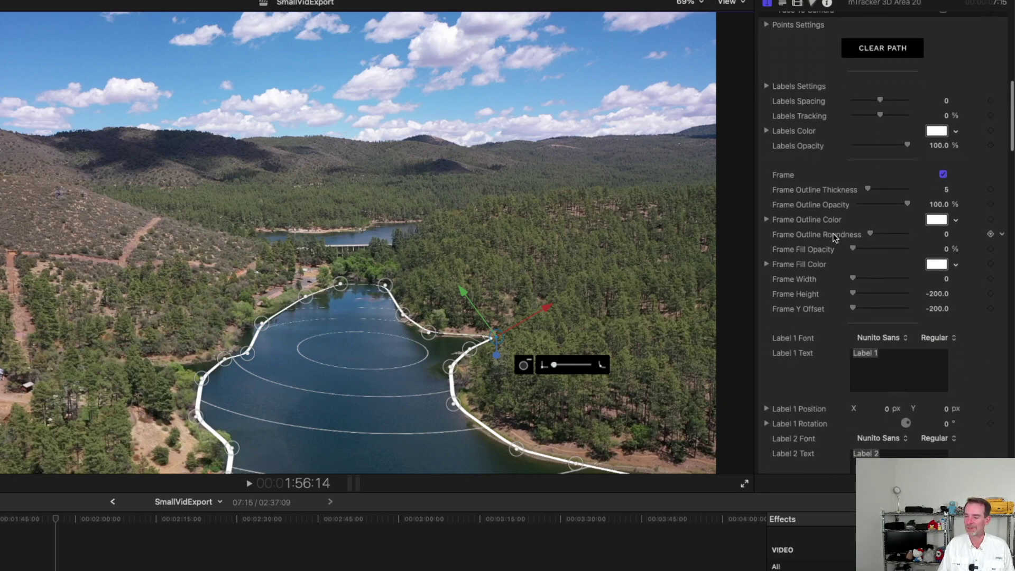
scroll(834, 237, "down", 2)
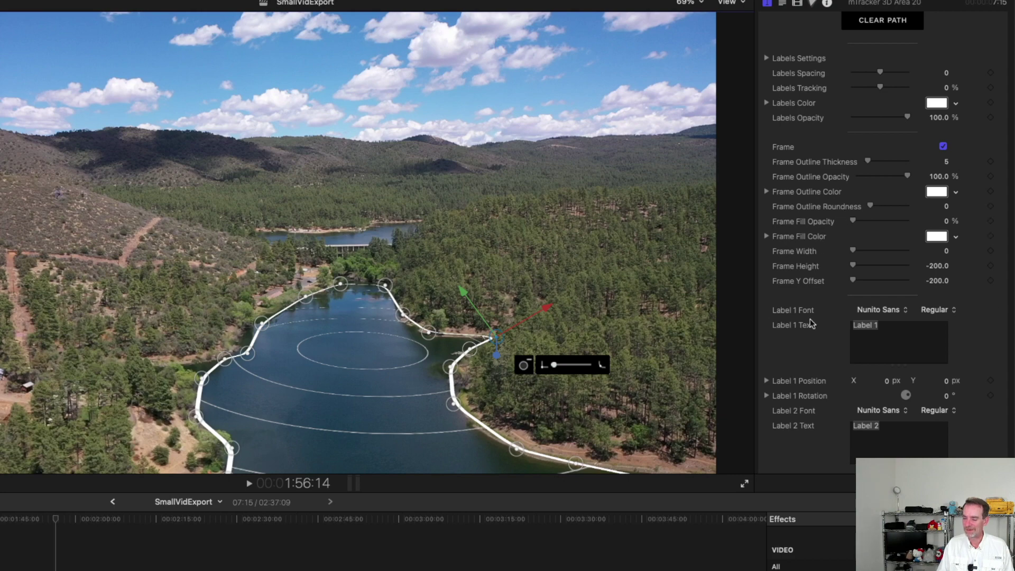
scroll(833, 283, "down", 10)
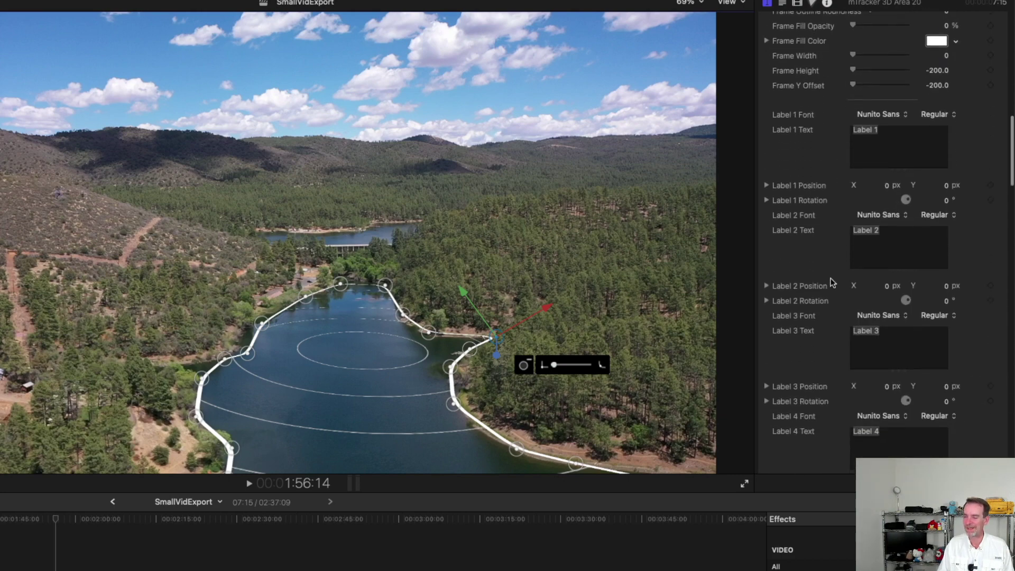
scroll(833, 282, "down", 20)
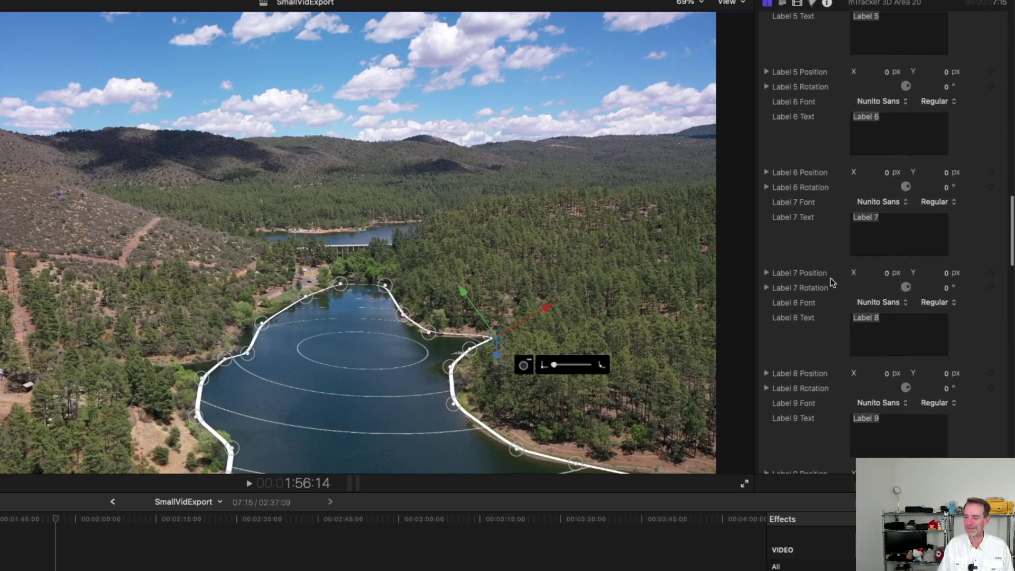
scroll(833, 283, "down", 15)
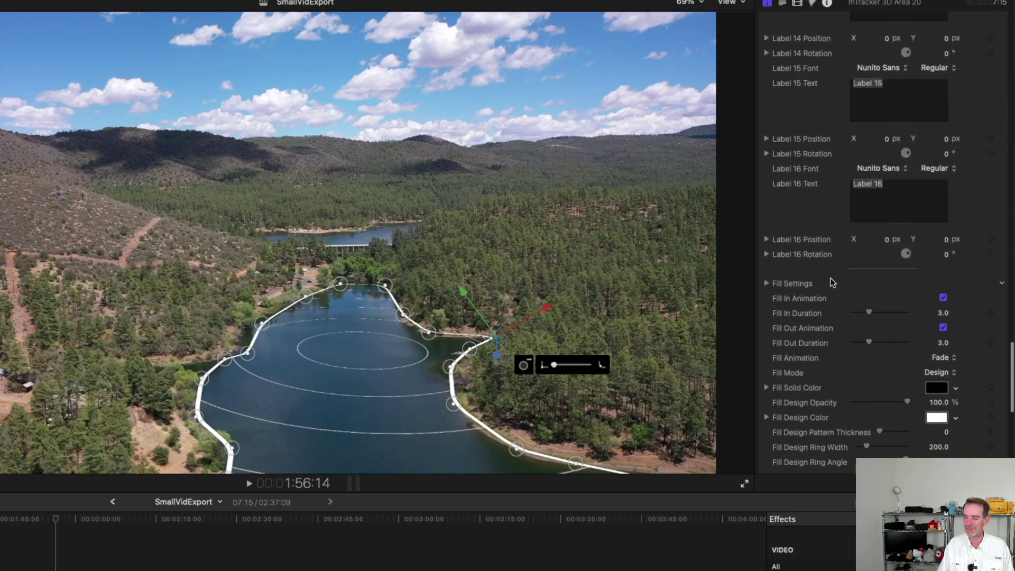
scroll(832, 283, "down", 5)
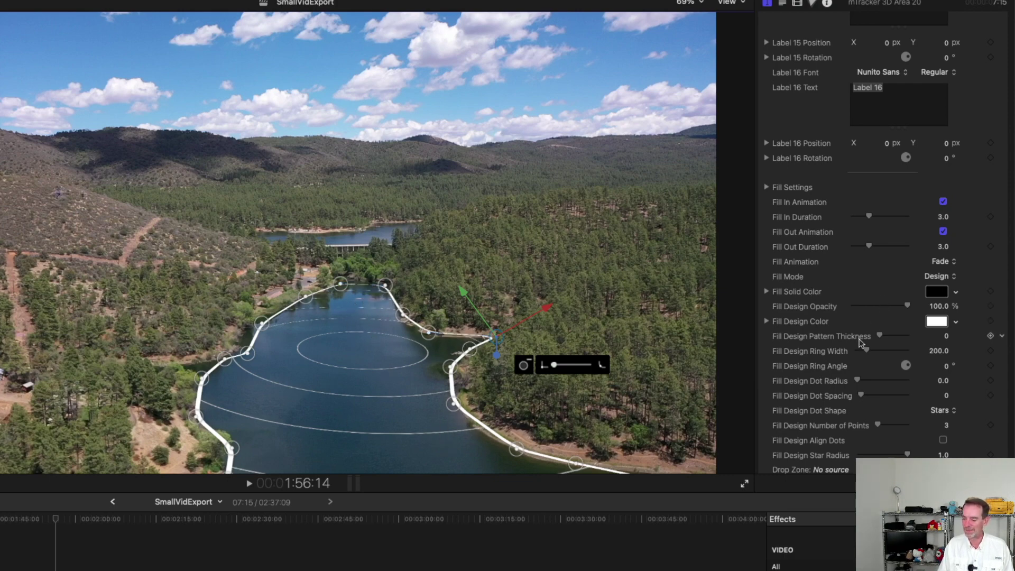
scroll(900, 379, "down", 8)
scroll(900, 378, "down", 3)
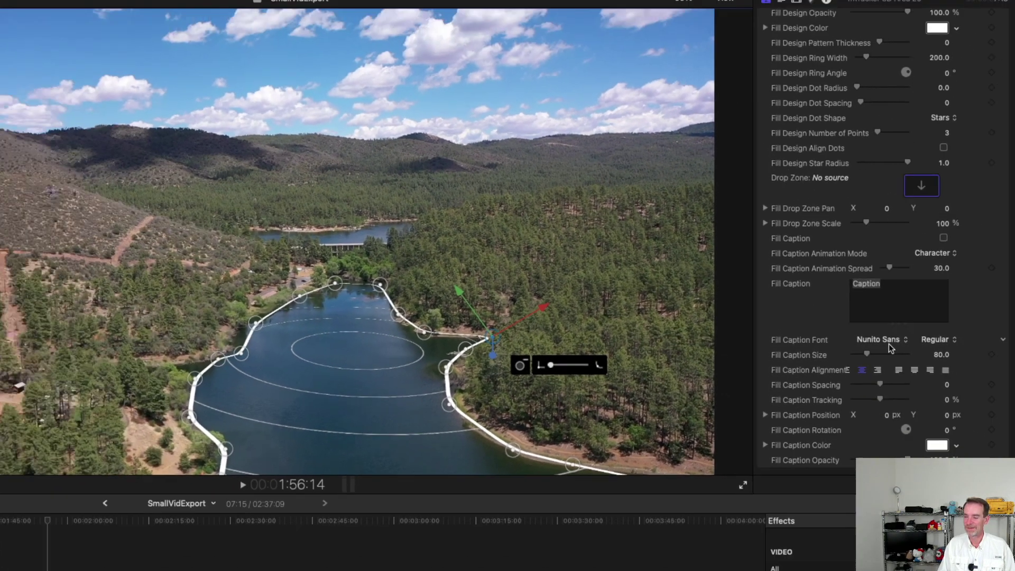
scroll(990, 163, "down", 20)
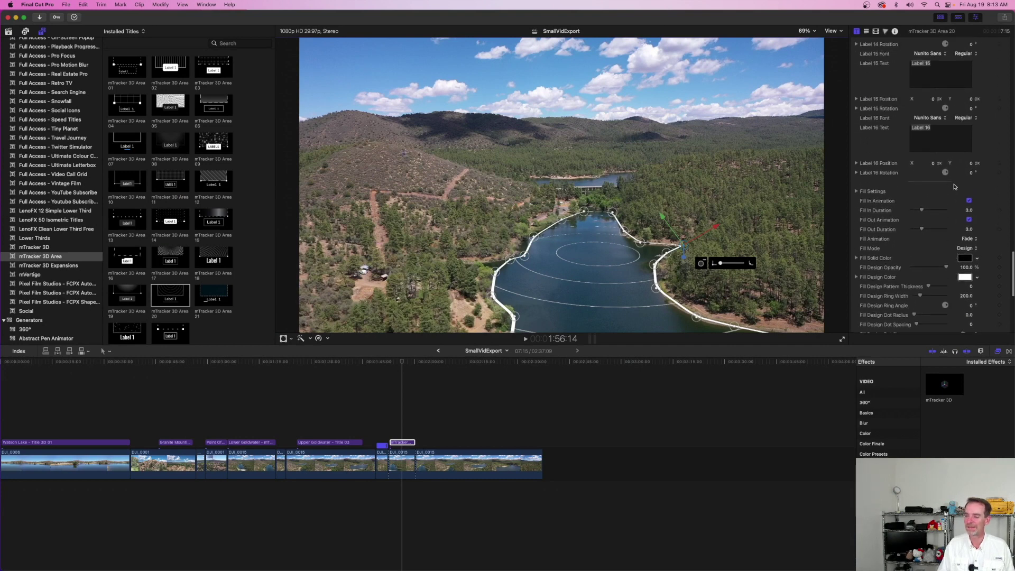
scroll(955, 187, "up", 20)
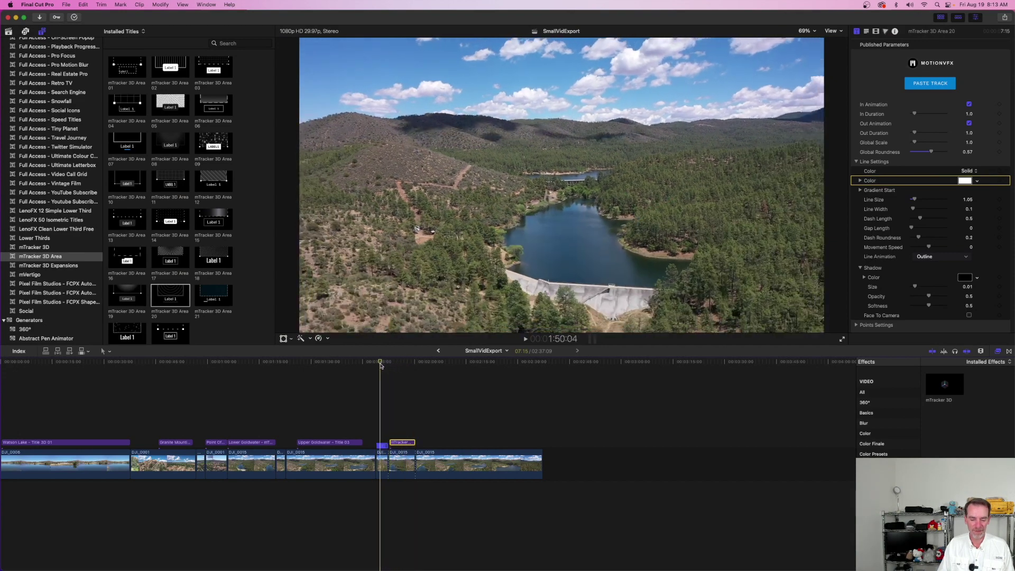
Step: Play the sequence from 1:50:04 to check the lake outline's animation, and continue past the area title toward the upper lake
key("space")
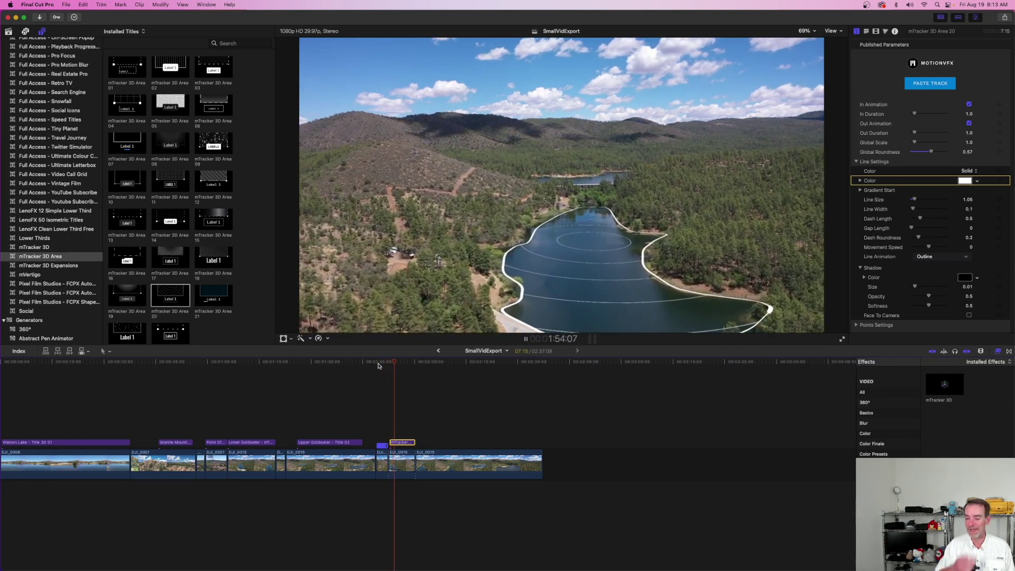
key("space")
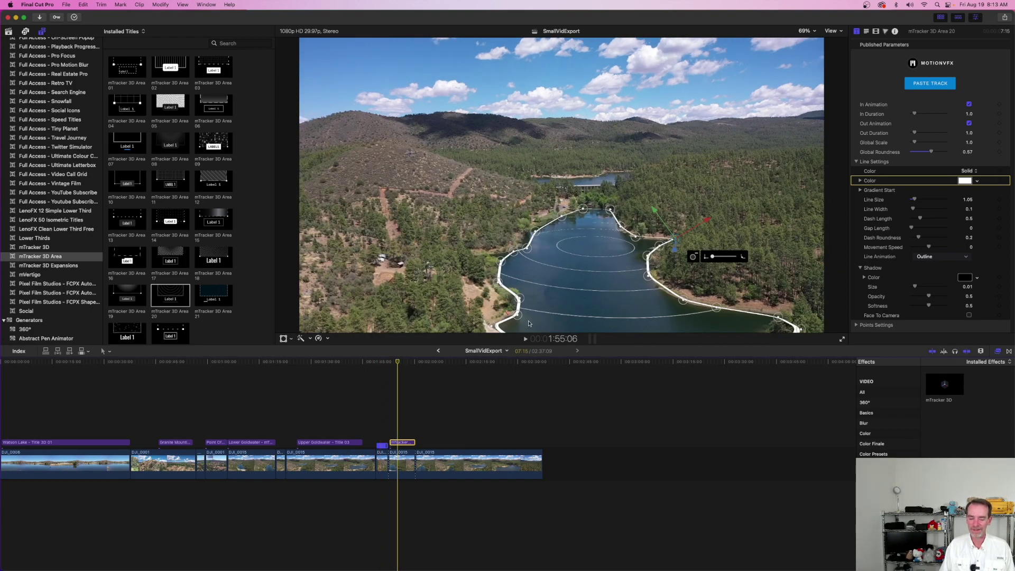
key("space")
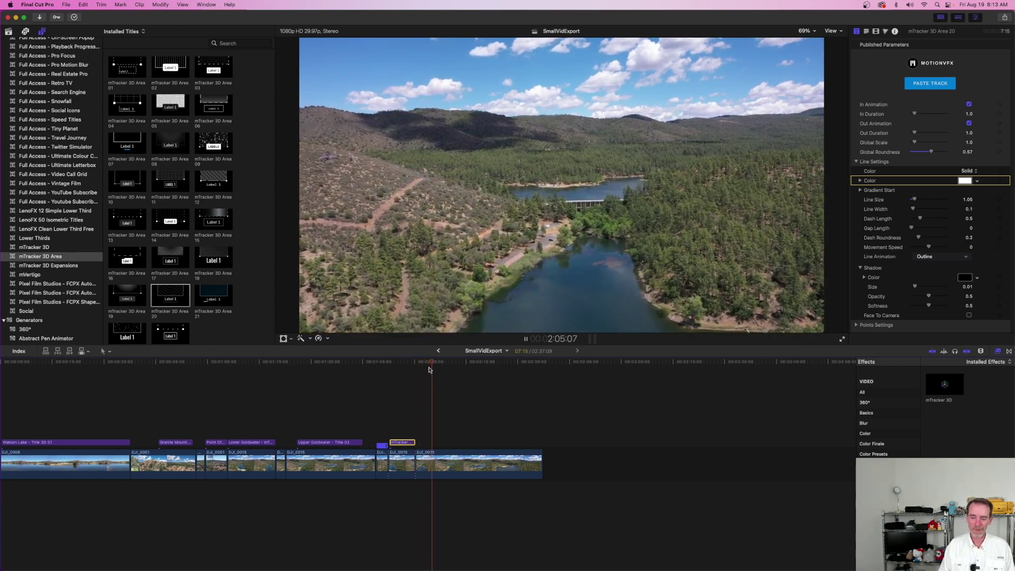
key("space")
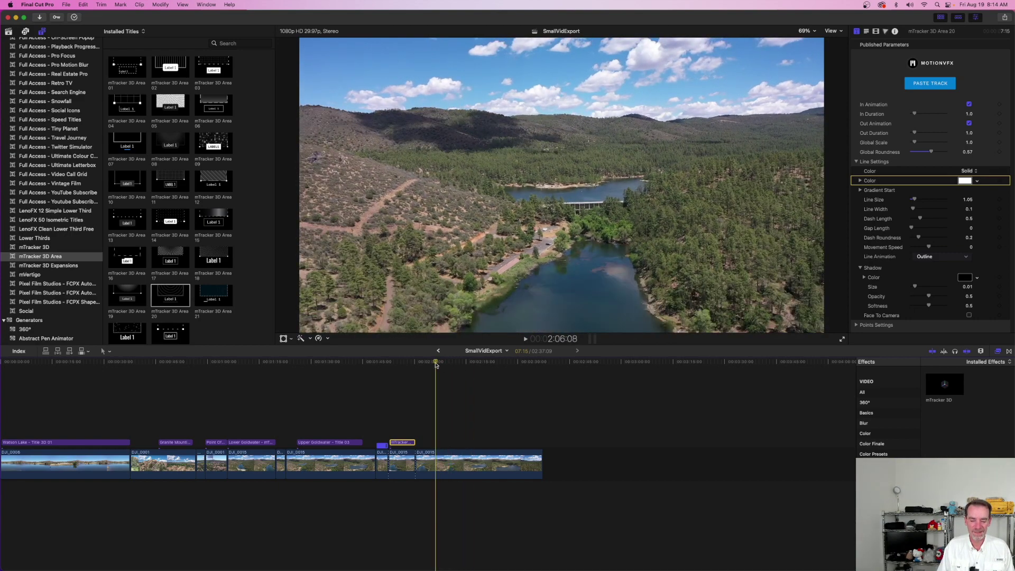
Step: Split the last DJI_0015 clip at 2:10:29, where the upper lake and its dam come into view
left_click_drag(436, 362, 452, 361)
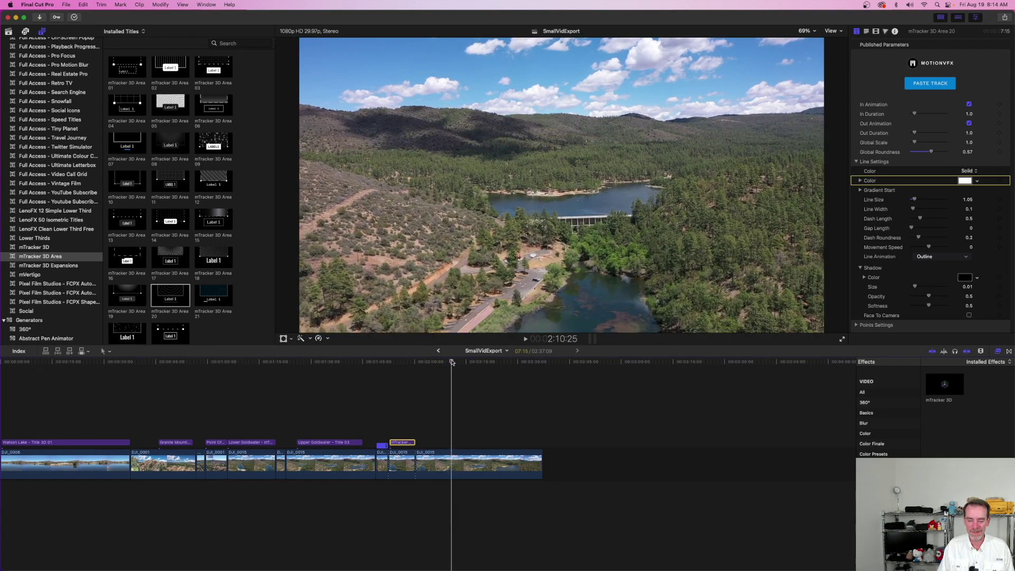
key("b")
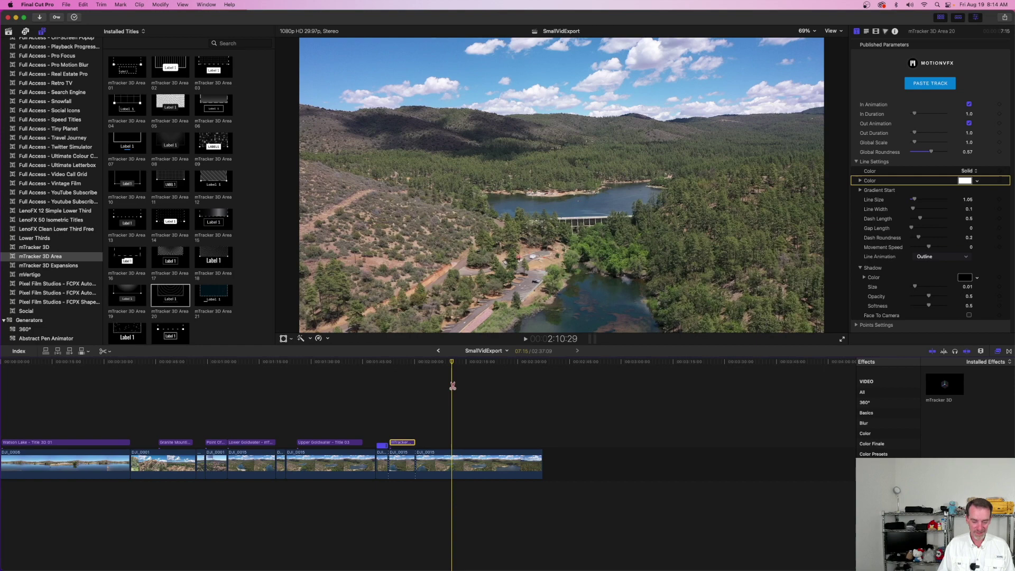
left_click(452, 458)
key("a")
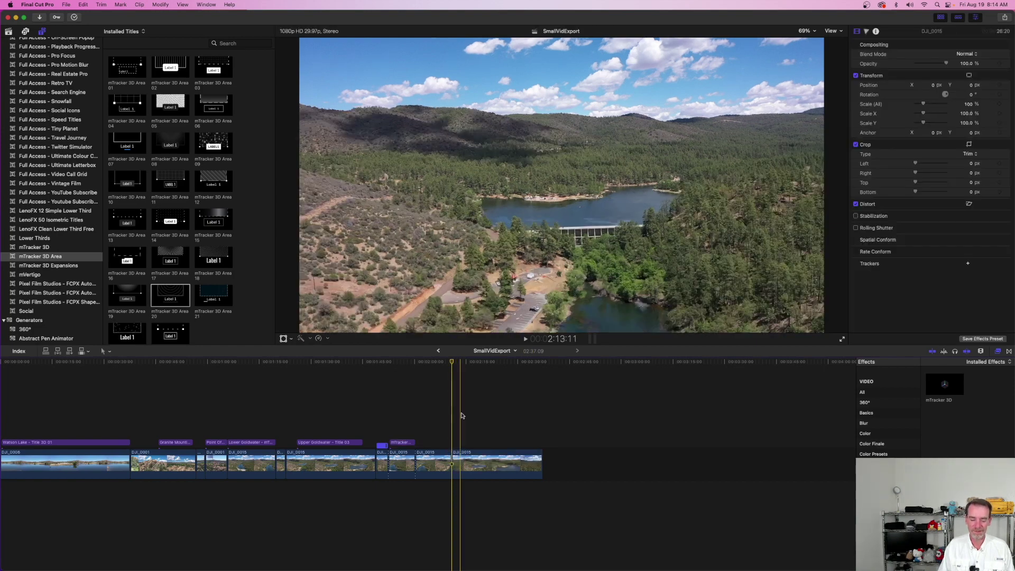
Step: Split the remaining DJI_0015 footage again at about 2:23, once the drone is over the upper lake
left_click_drag(454, 362, 494, 365)
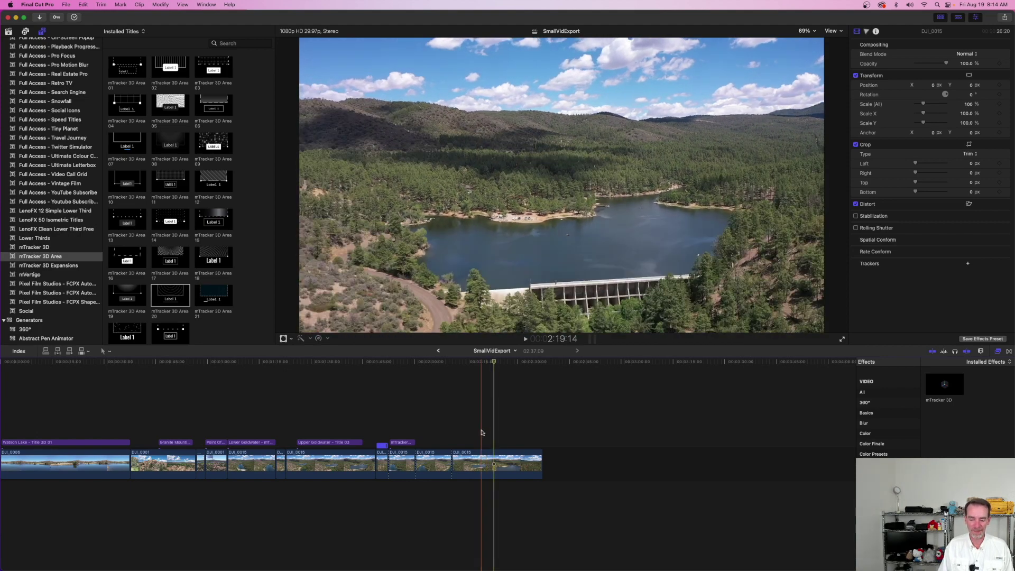
key("b")
left_click(493, 460)
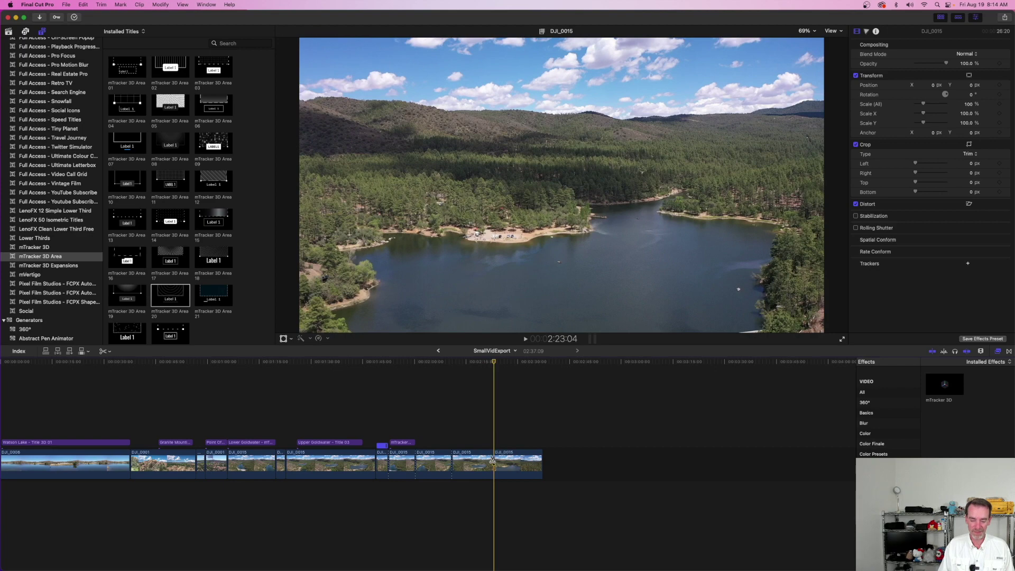
key("a")
Step: Apply the mTracker 3D effect to the DJI_0015 segment starting at 2:10:29 and track it with the playhead at 2:14:16
left_click(466, 463)
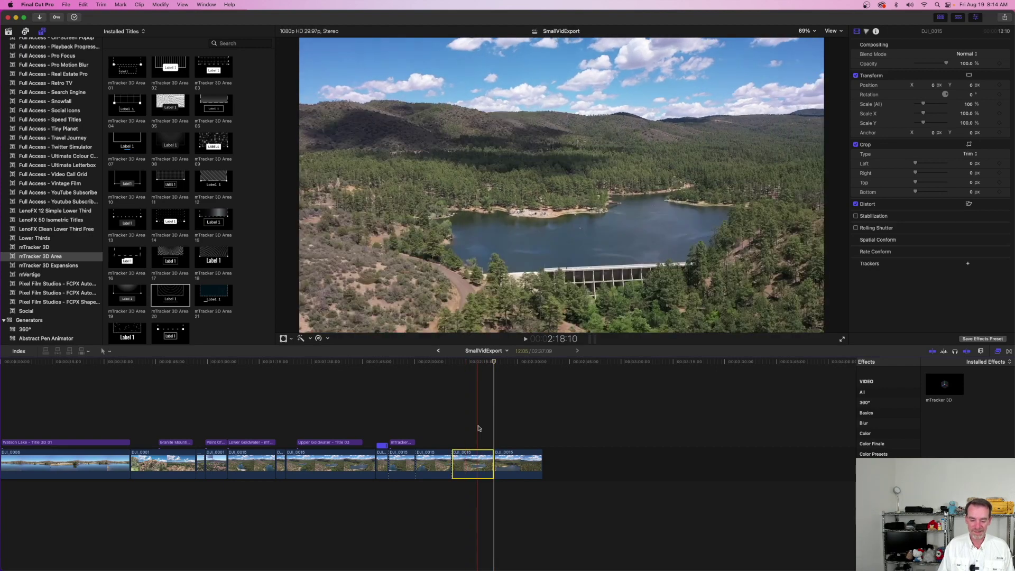
left_click_drag(494, 364, 465, 368)
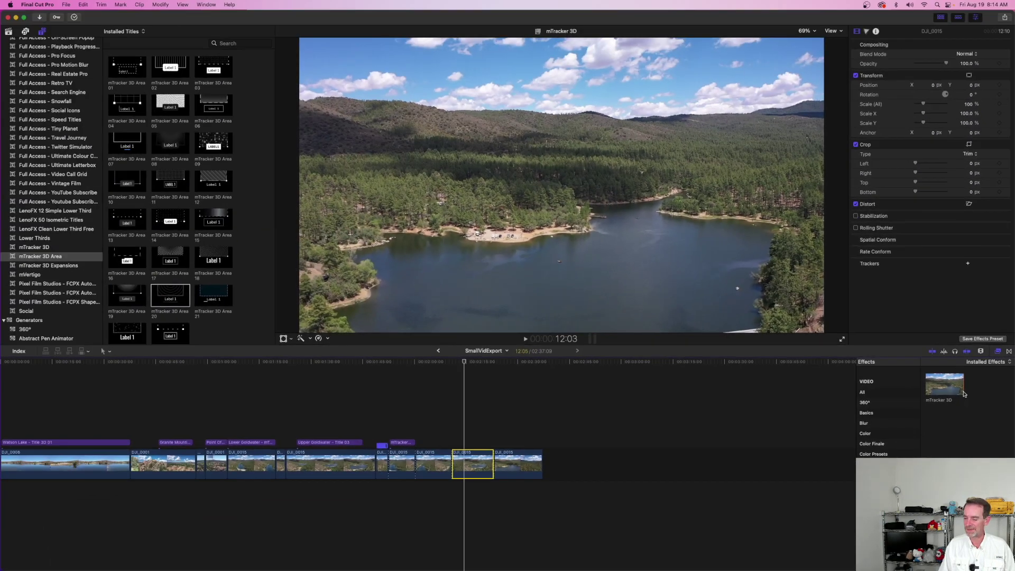
left_click_drag(919, 388, 318, 452)
left_click_drag(572, 430, 481, 468)
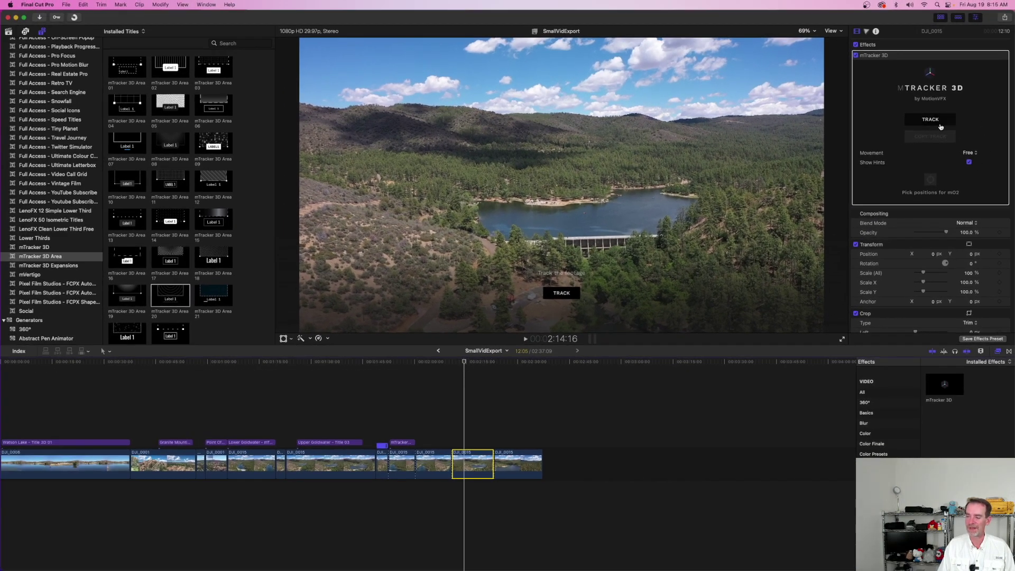
left_click(938, 123)
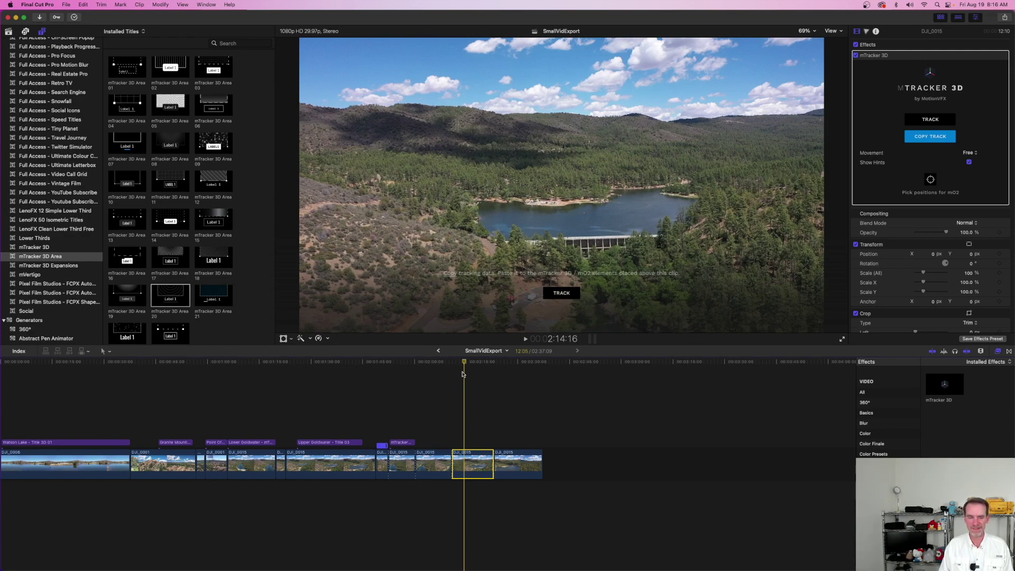
Step: Add the mossy Title 03 from the mTracker 3D Expansions Titles Pack above the tracked segment, starting at 2:10:29
left_click(57, 249)
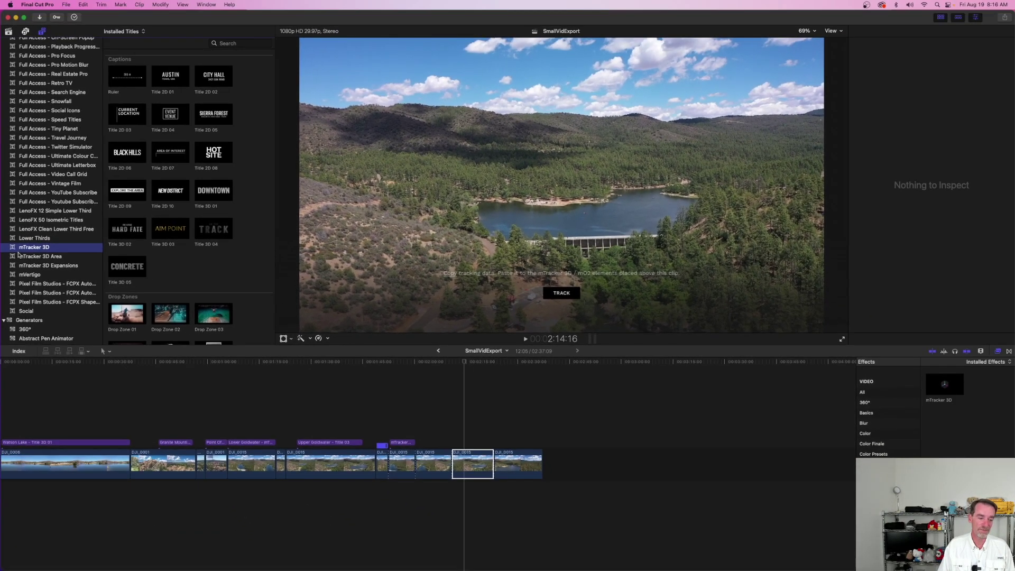
left_click(72, 266)
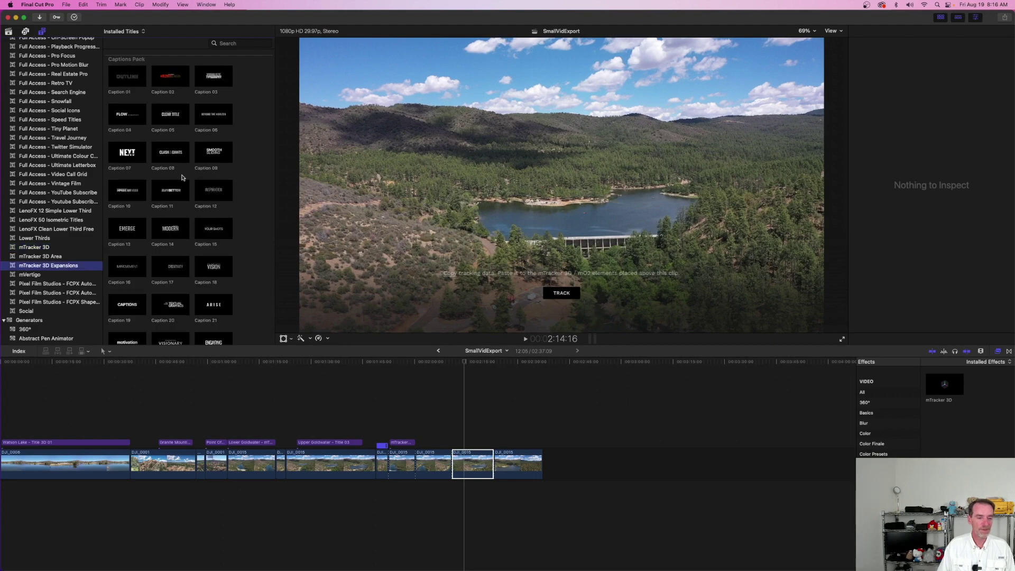
scroll(192, 125, "down", 2)
scroll(192, 125, "down", 5)
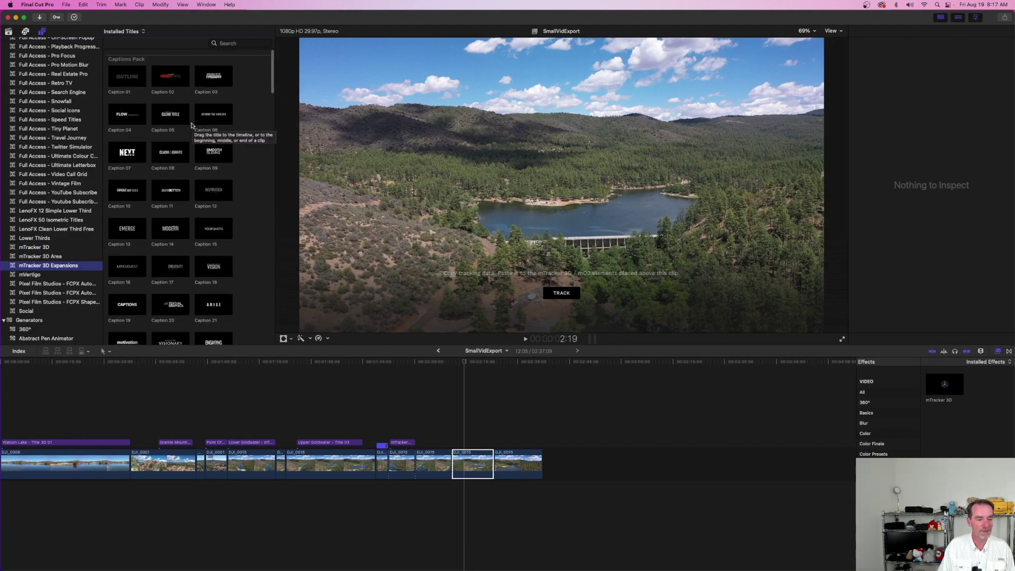
scroll(192, 125, "down", 15)
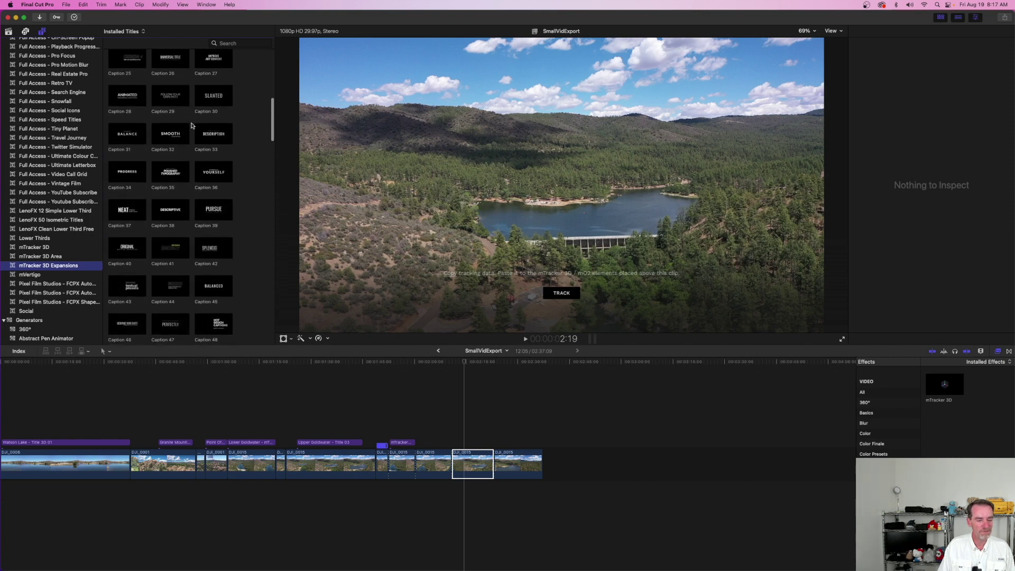
scroll(192, 126, "down", 20)
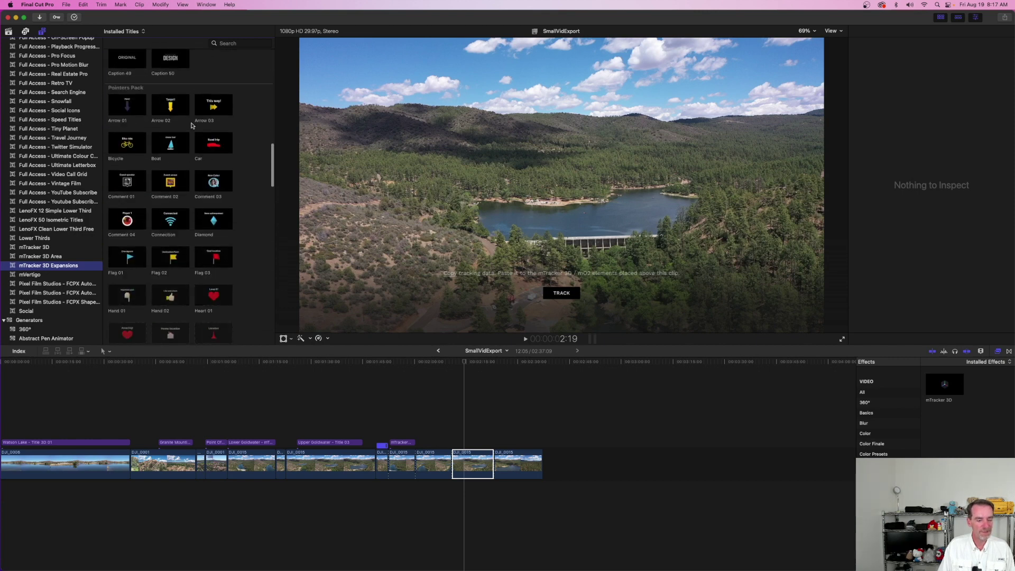
scroll(191, 125, "down", 20)
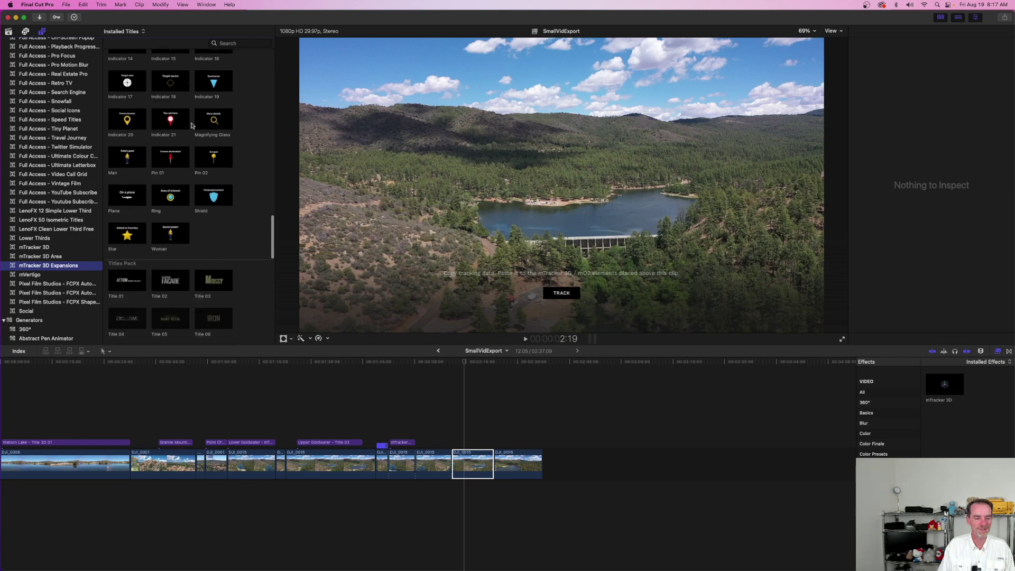
scroll(192, 125, "down", 5)
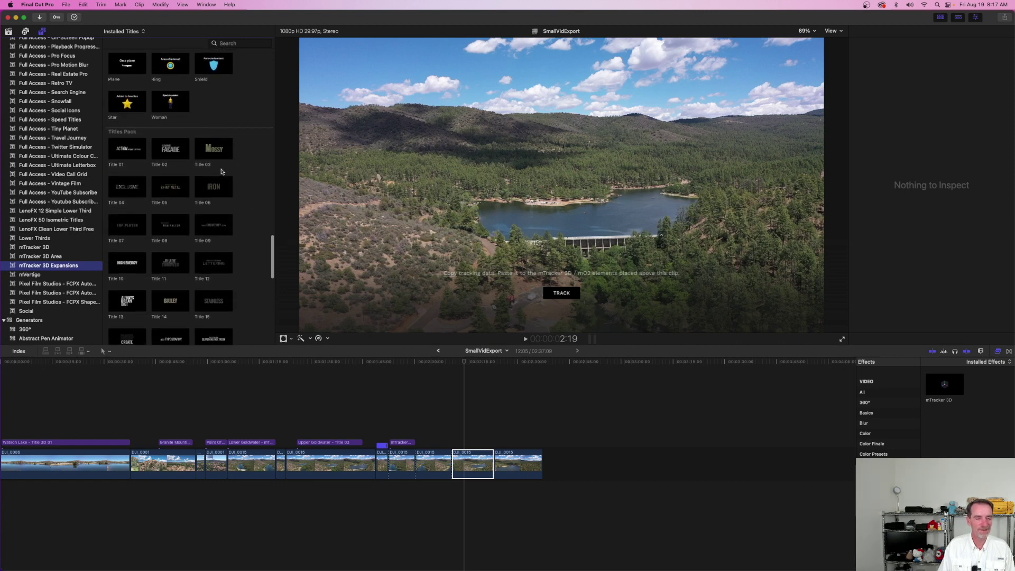
left_click(218, 155)
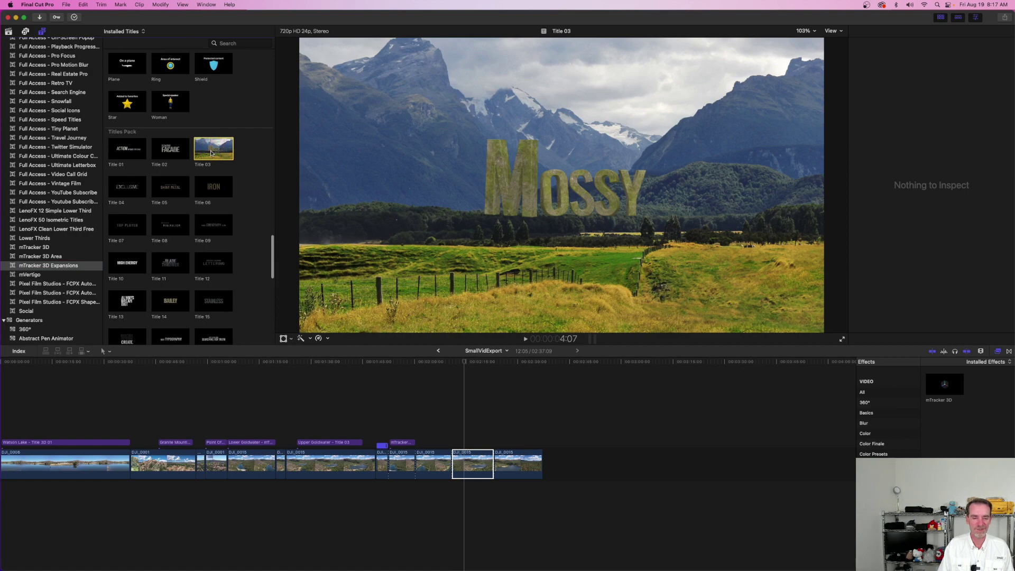
left_click_drag(212, 151, 454, 434)
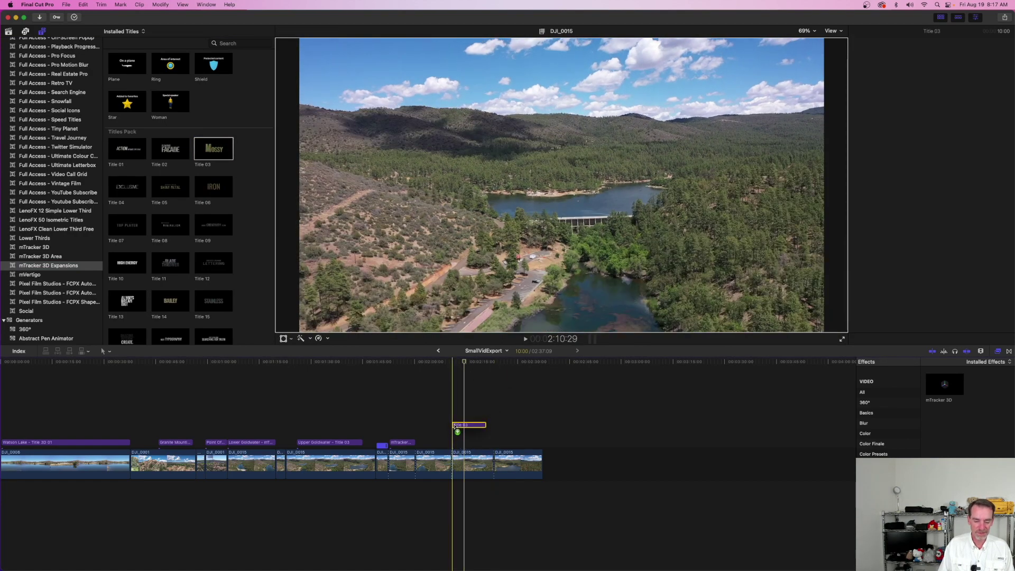
Step: Extend the mossy Title 03 to the end of the tracked segment and paste the copied tracking data into it
key("super+4")
left_click_drag(485, 442, 492, 442)
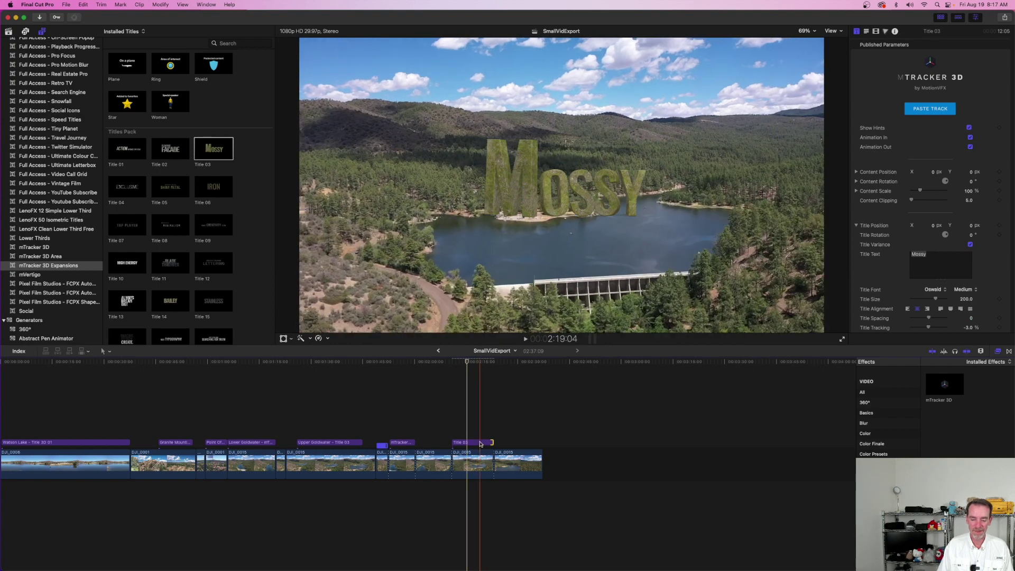
left_click(467, 443)
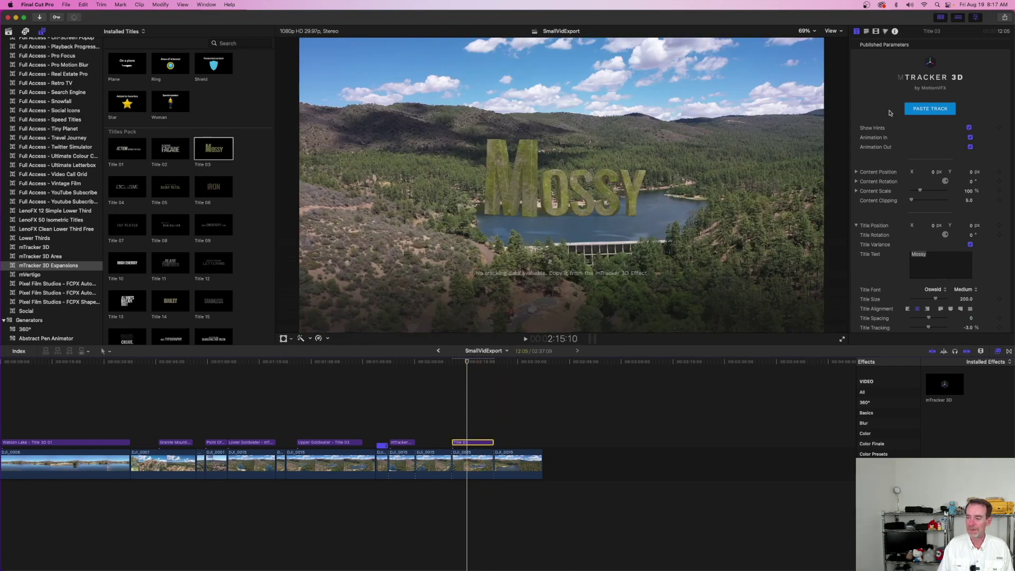
left_click(920, 109)
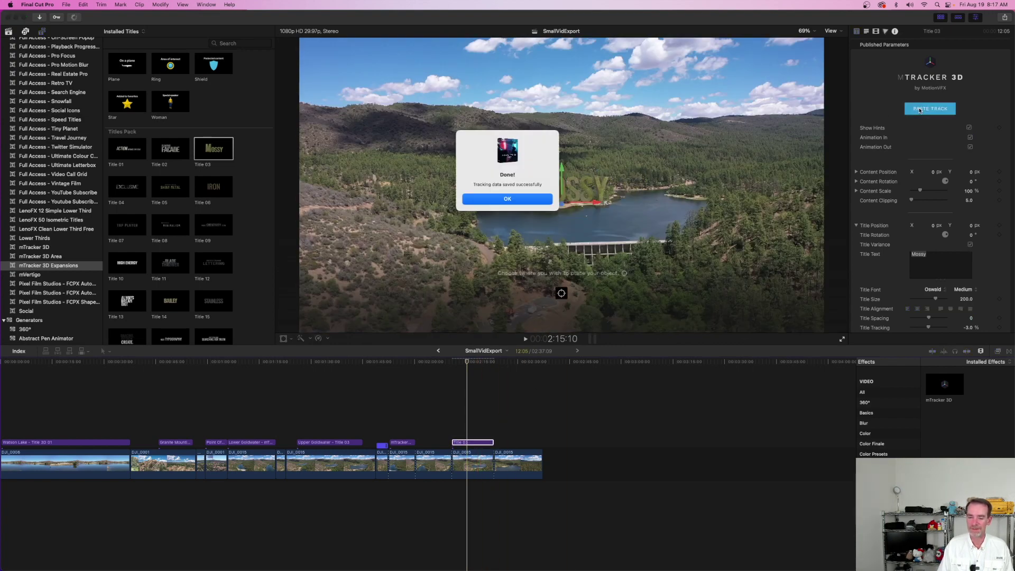
left_click(494, 201)
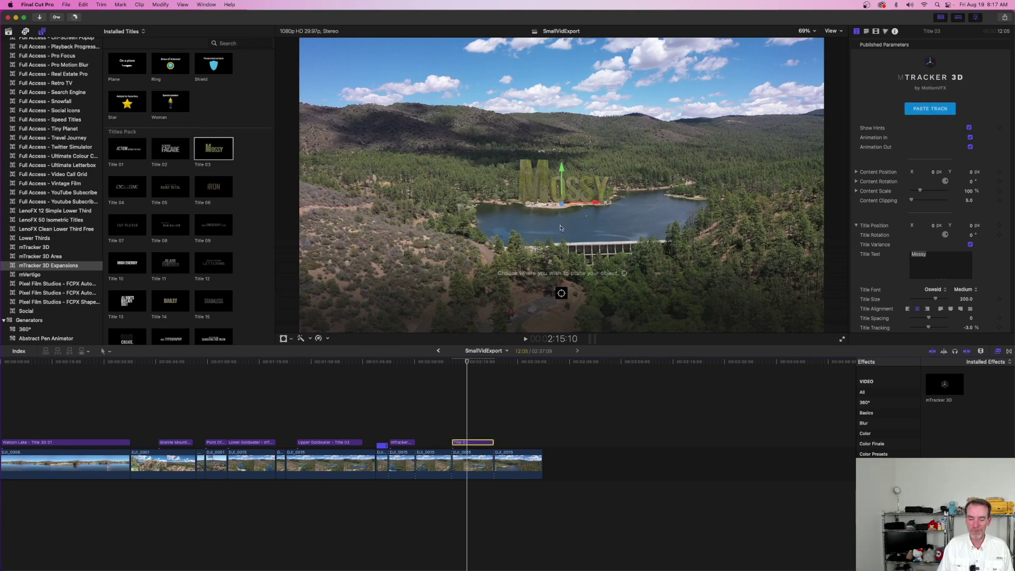
Step: Play the tracked segment from 2:10:29 to check how the mossy title follows the footage
left_click(451, 363)
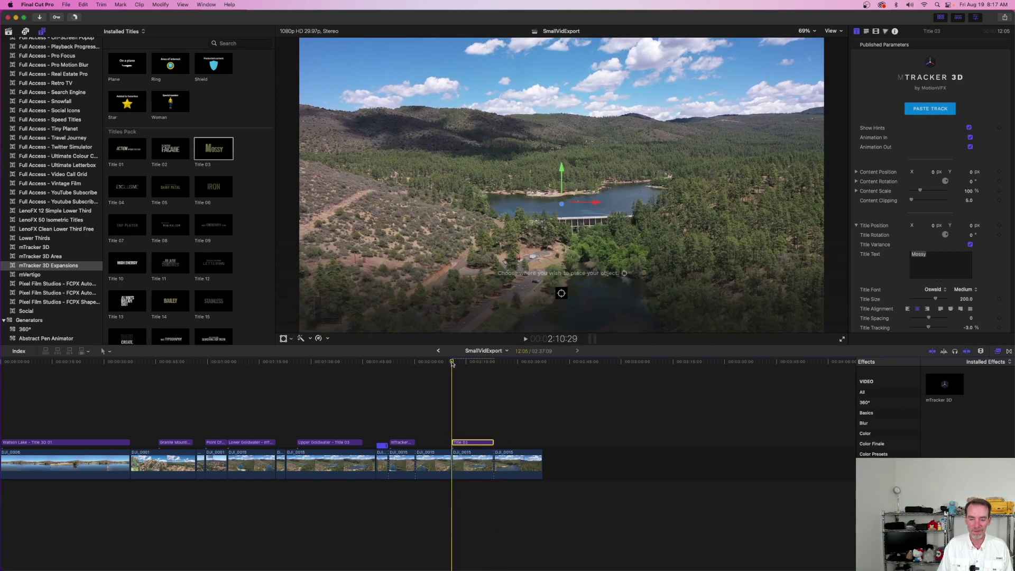
key("space")
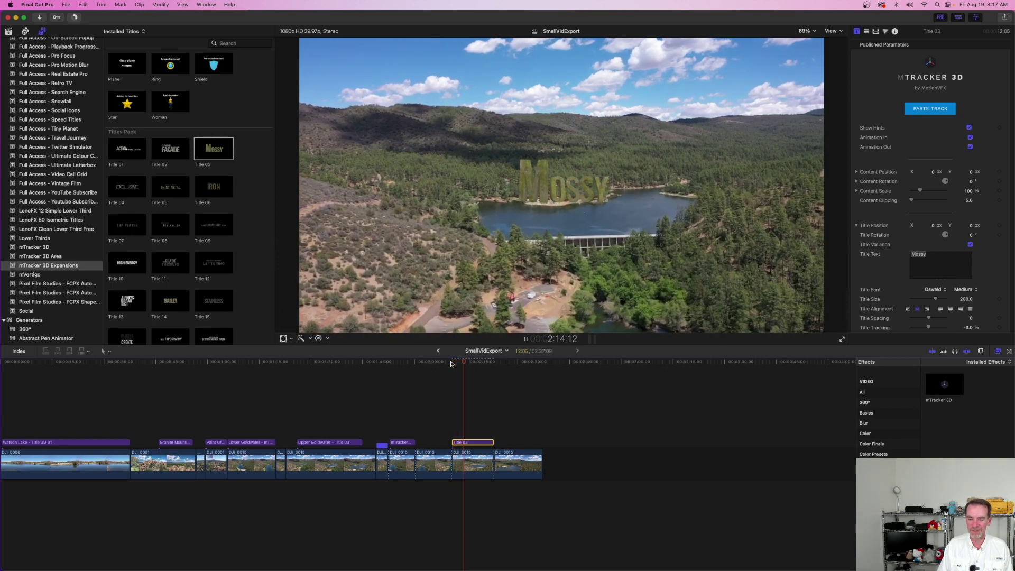
key("space")
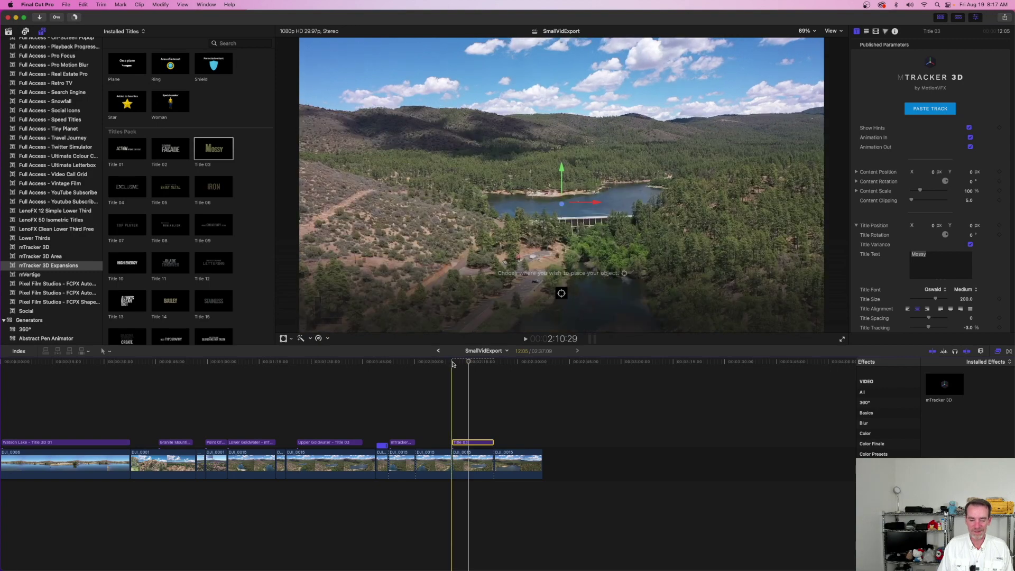
Step: Anchor the mossy title on the dam at 2:12:10 and reduce its content scale to 17%
left_click_drag(469, 363, 454, 363)
left_click(455, 363)
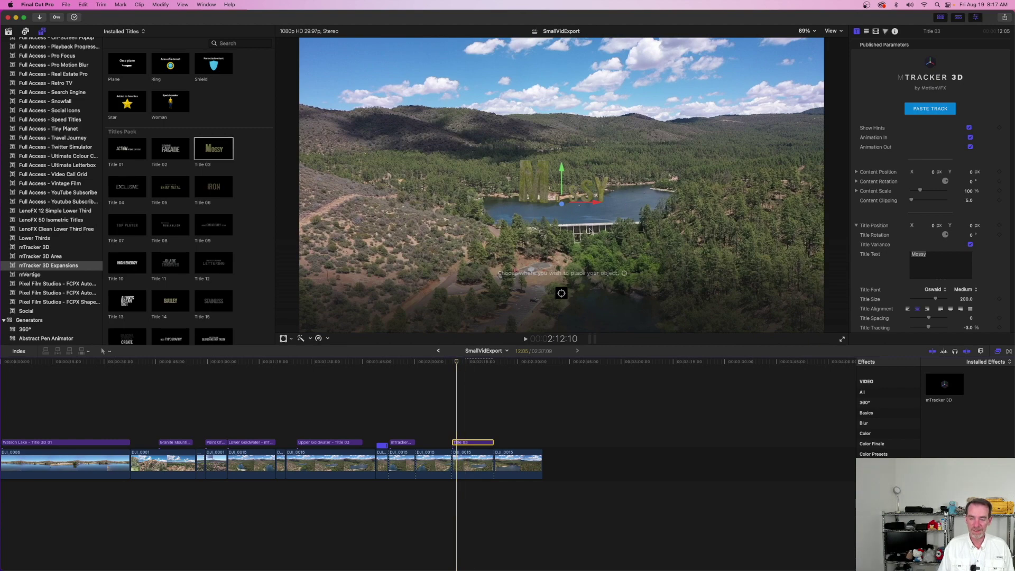
left_click(565, 297)
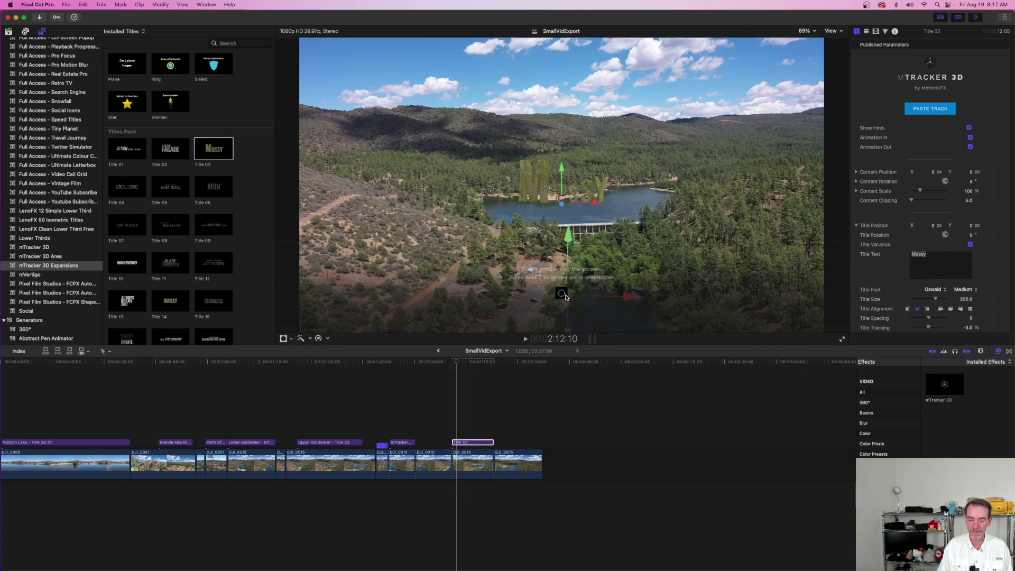
left_click(567, 230)
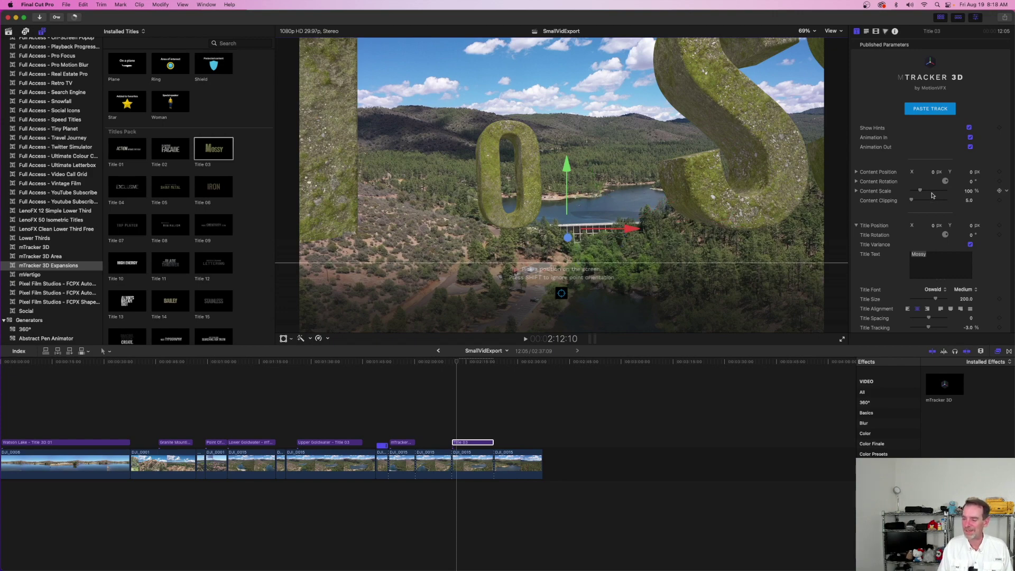
left_click_drag(921, 192, 916, 194)
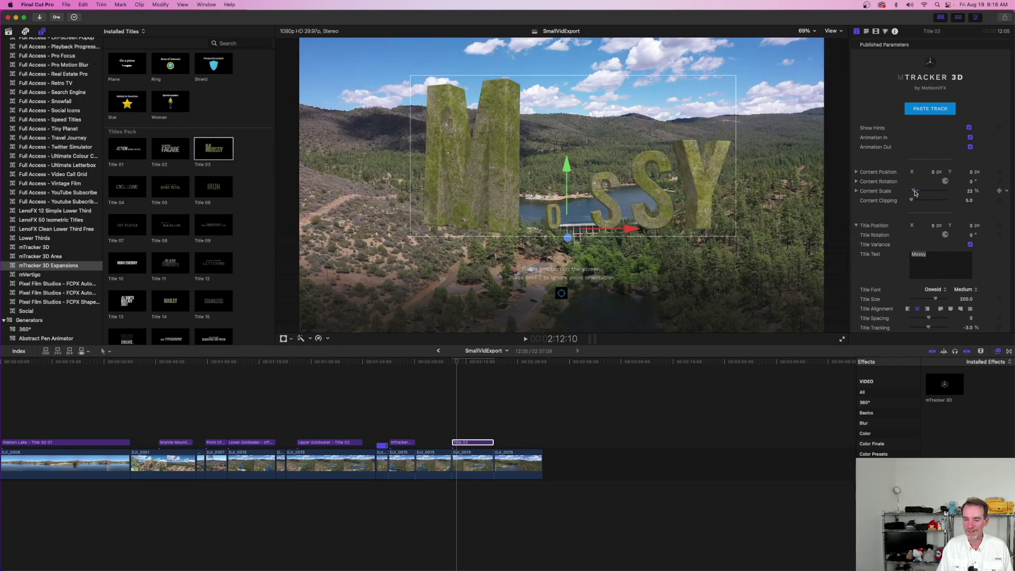
left_click_drag(915, 193, 915, 194)
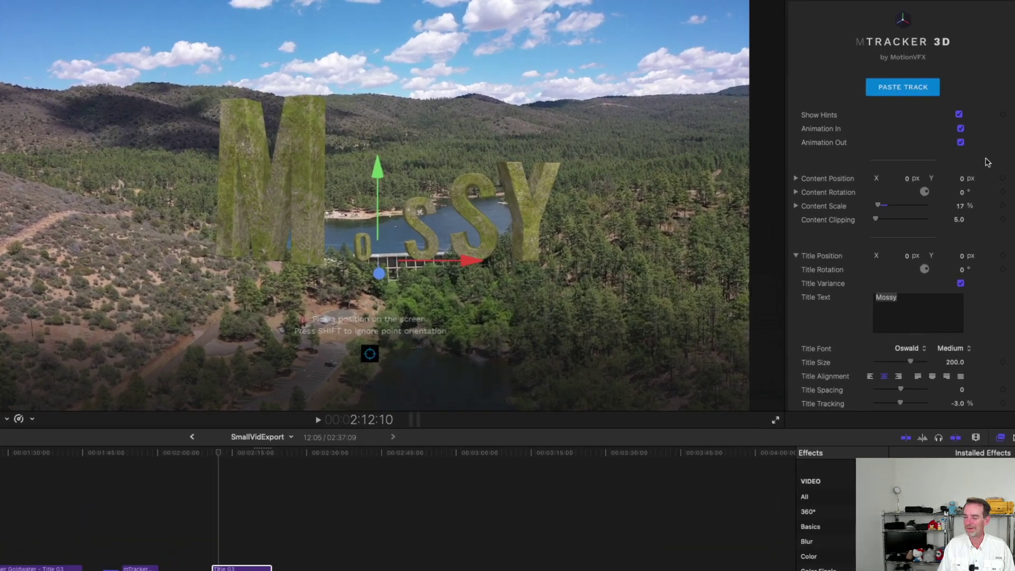
Step: Review the mossy title's published parameters and play the segment to check its tracking at the dam
scroll(989, 160, "down", 5)
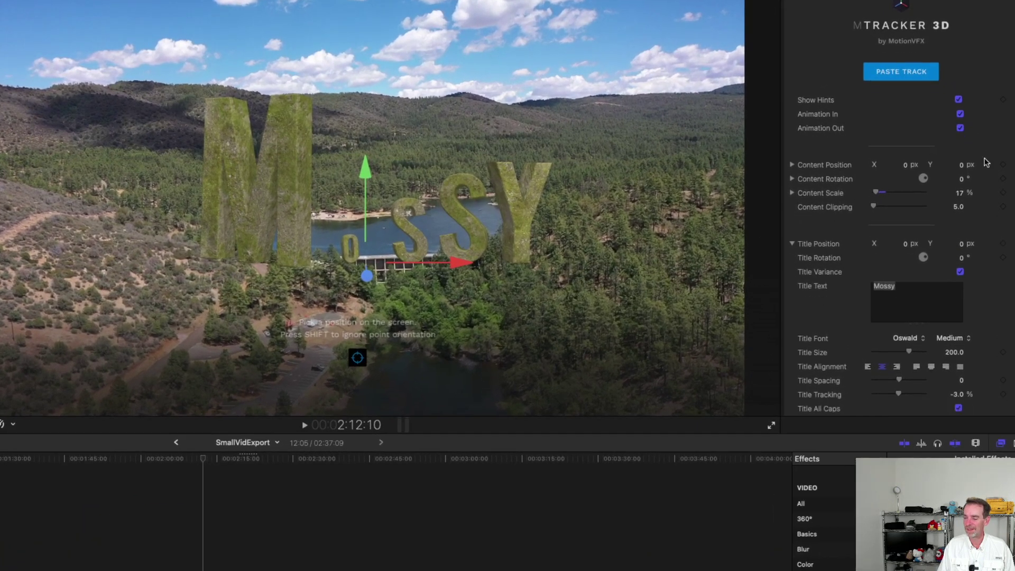
scroll(986, 162, "down", 15)
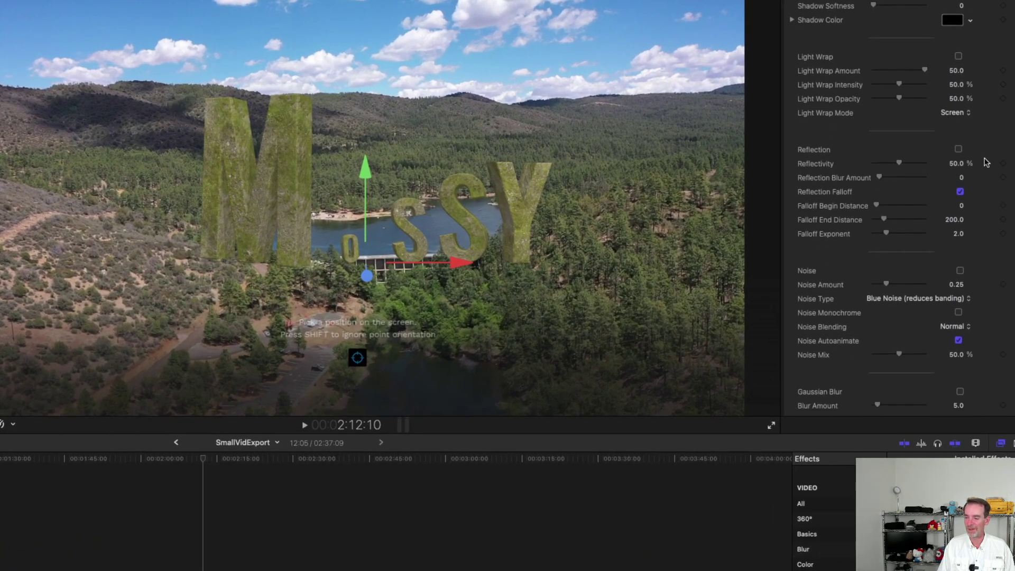
scroll(954, 190, "up", 15)
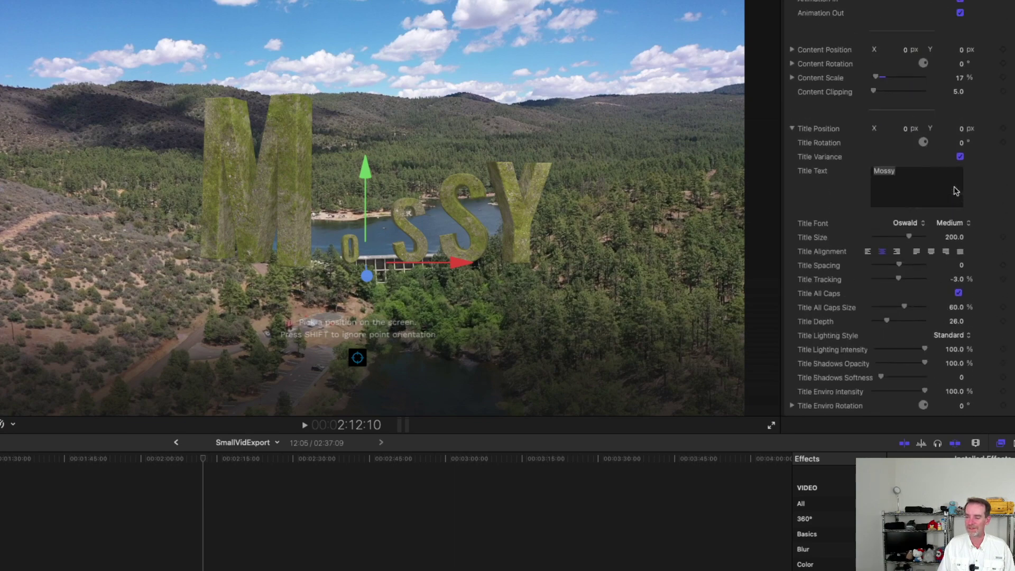
scroll(956, 190, "up", 3)
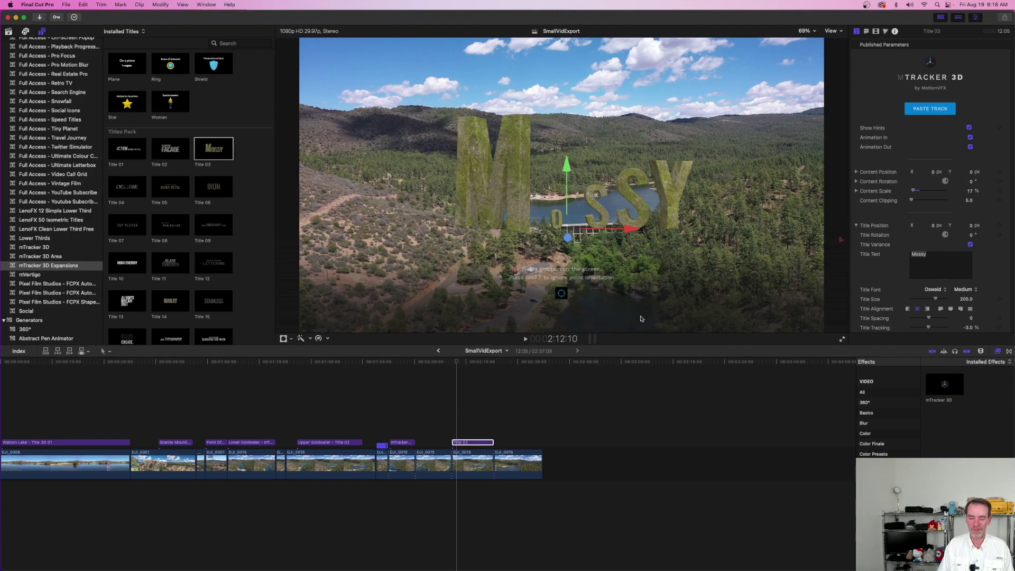
left_click_drag(456, 364, 446, 365)
key("space")
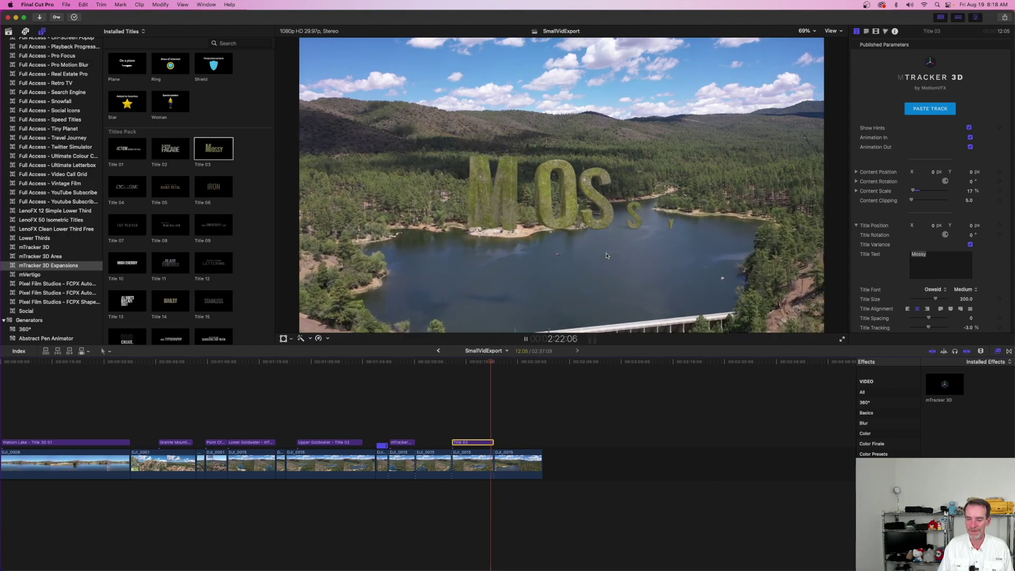
key("space")
Step: Select the Mossy text at 2:17:15 and replay and scrub the segment to examine its placement over the lake
left_click_drag(491, 364, 474, 363)
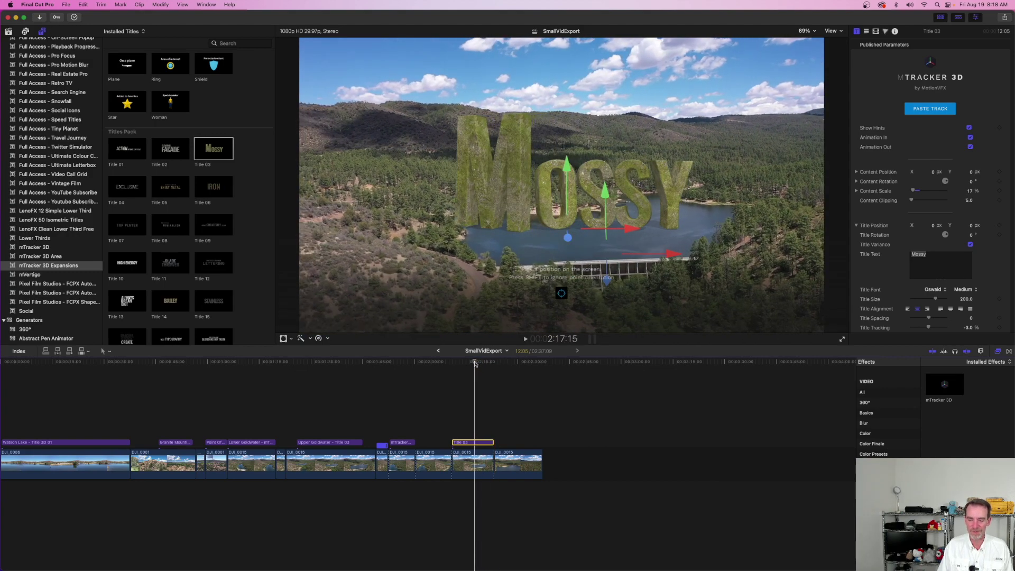
left_click(579, 225)
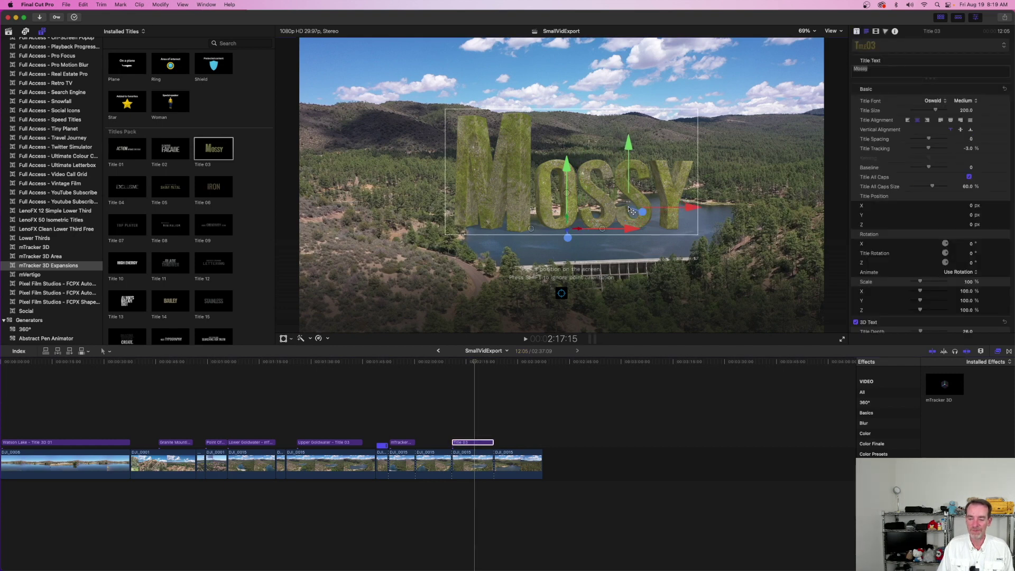
left_click_drag(475, 363, 453, 364)
key("space")
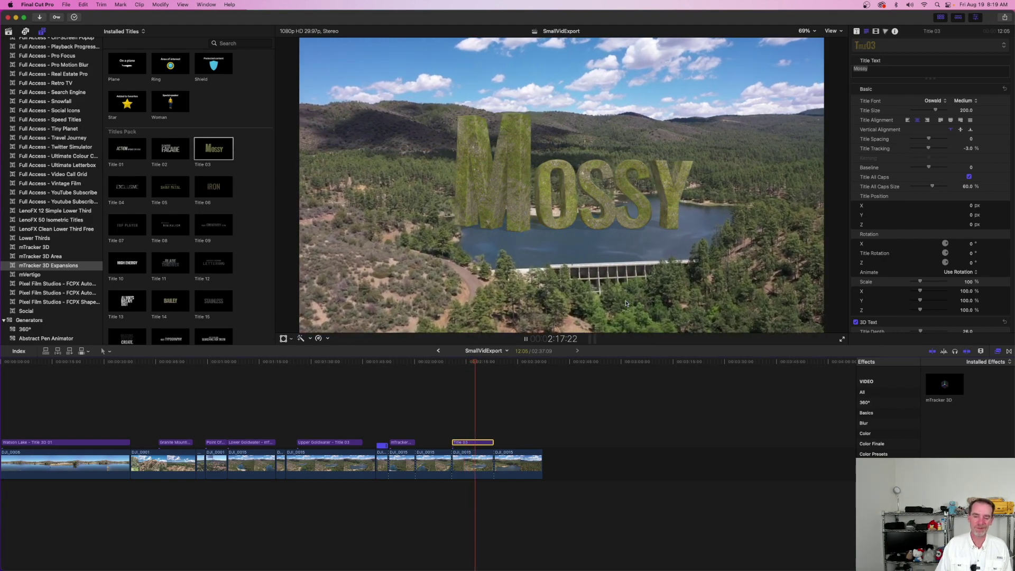
key("space")
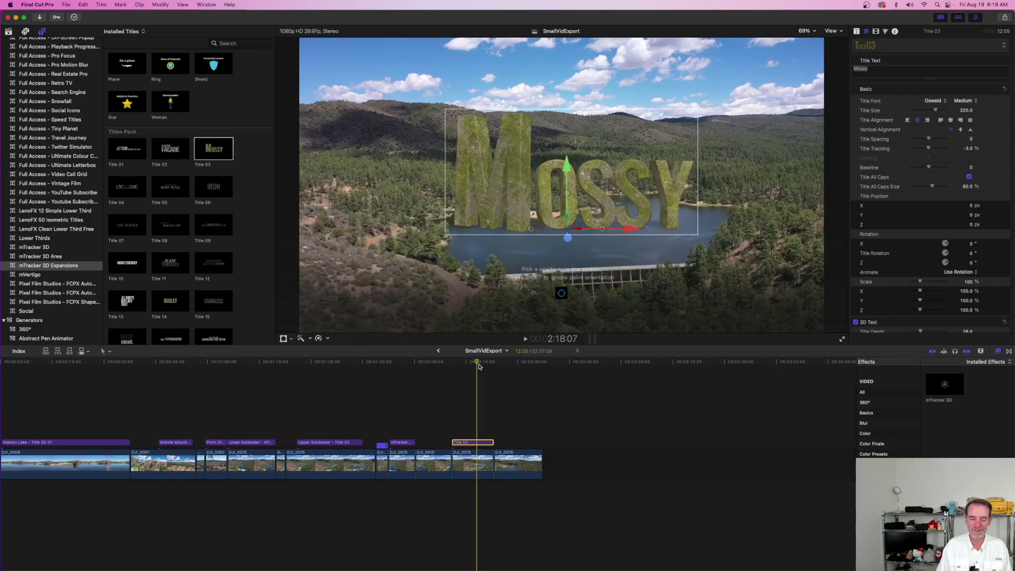
left_click_drag(476, 362, 481, 363)
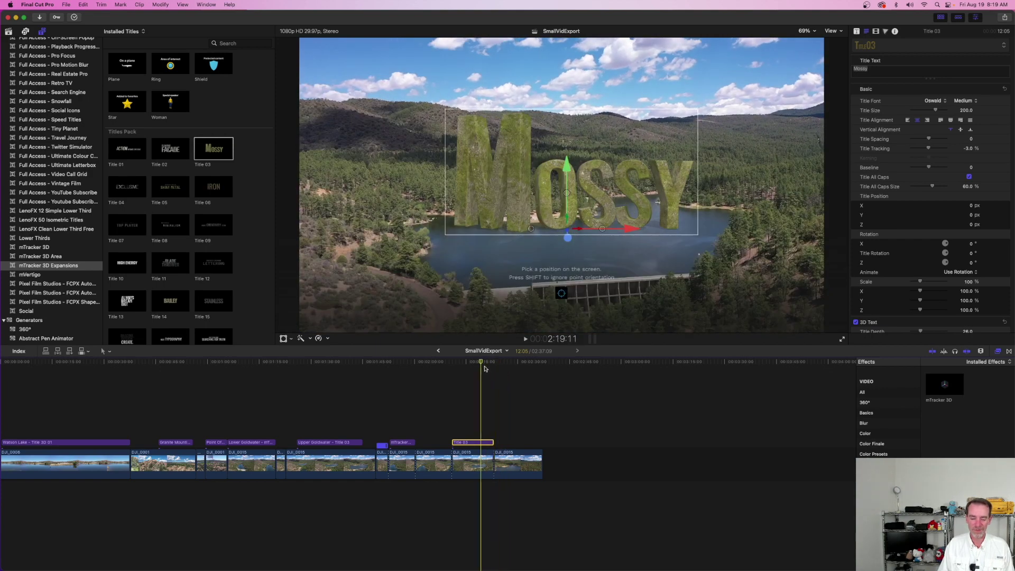
left_click_drag(483, 364, 466, 363)
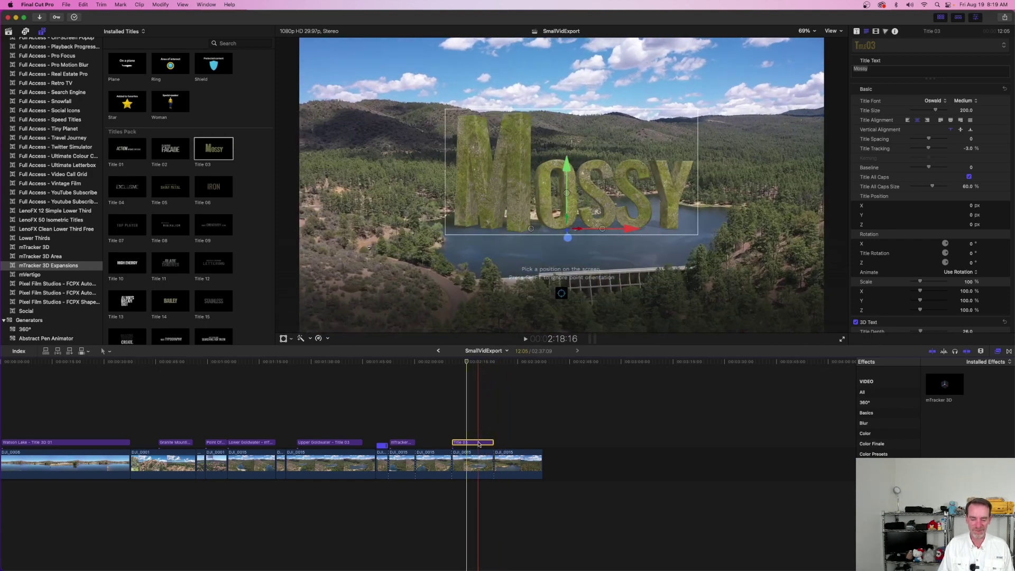
Step: Replace Title 03 with the mTracker 3D Area 20 title, trimming its start so it lasts 7:22 and ends with the tracked segment
key("Delete")
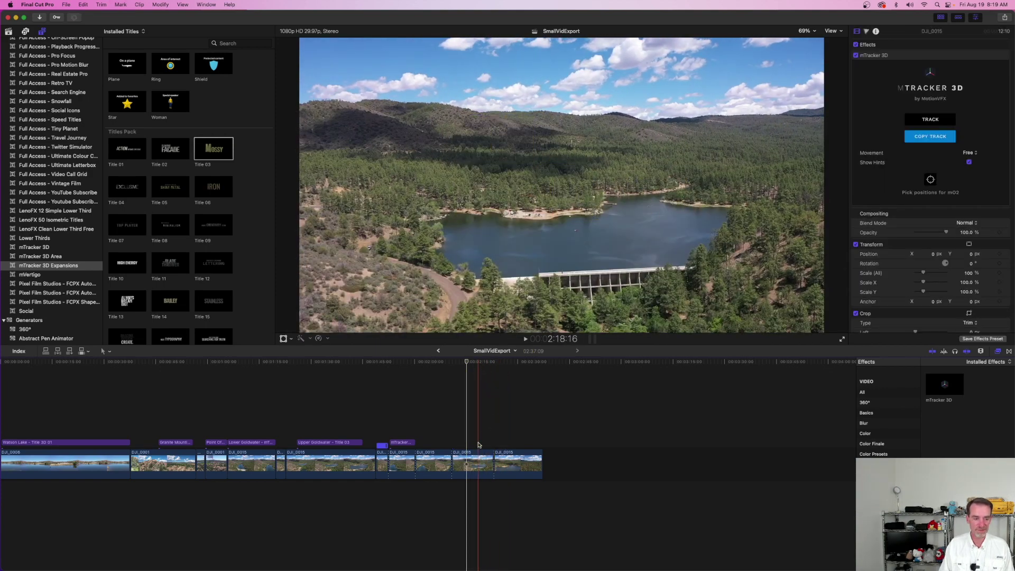
left_click(51, 257)
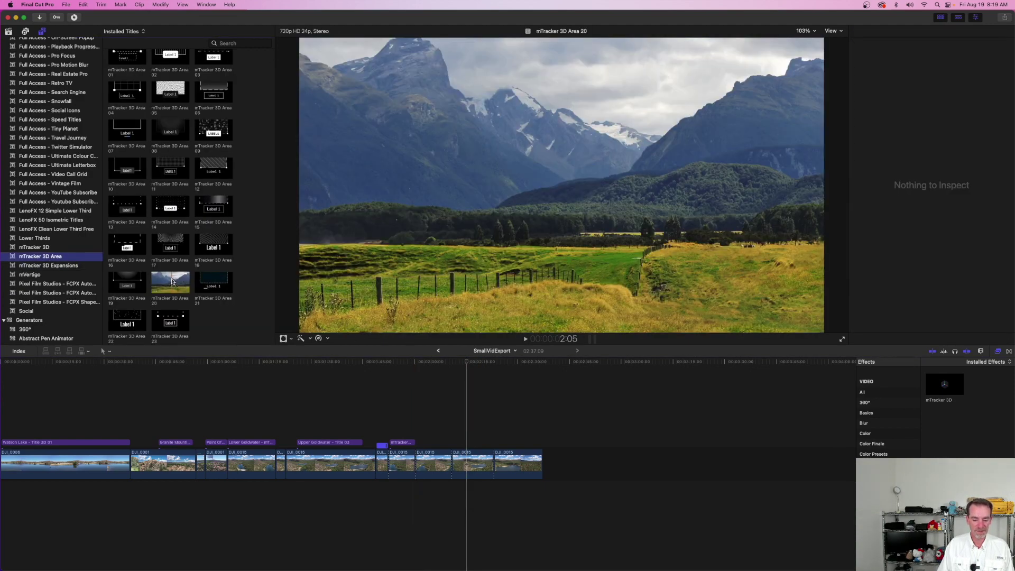
left_click_drag(175, 281, 493, 442)
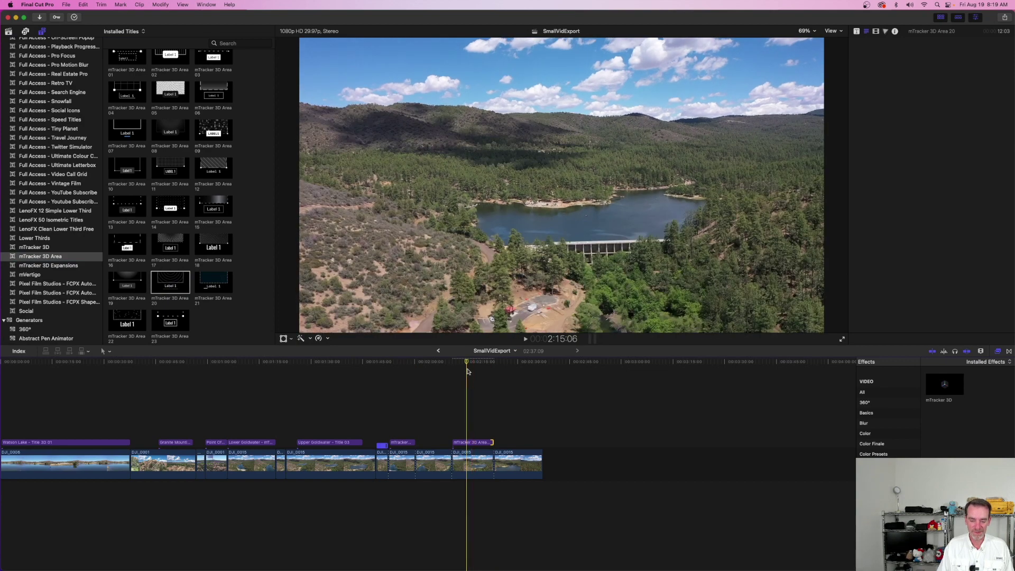
left_click_drag(466, 363, 472, 364)
left_click_drag(457, 442, 469, 442)
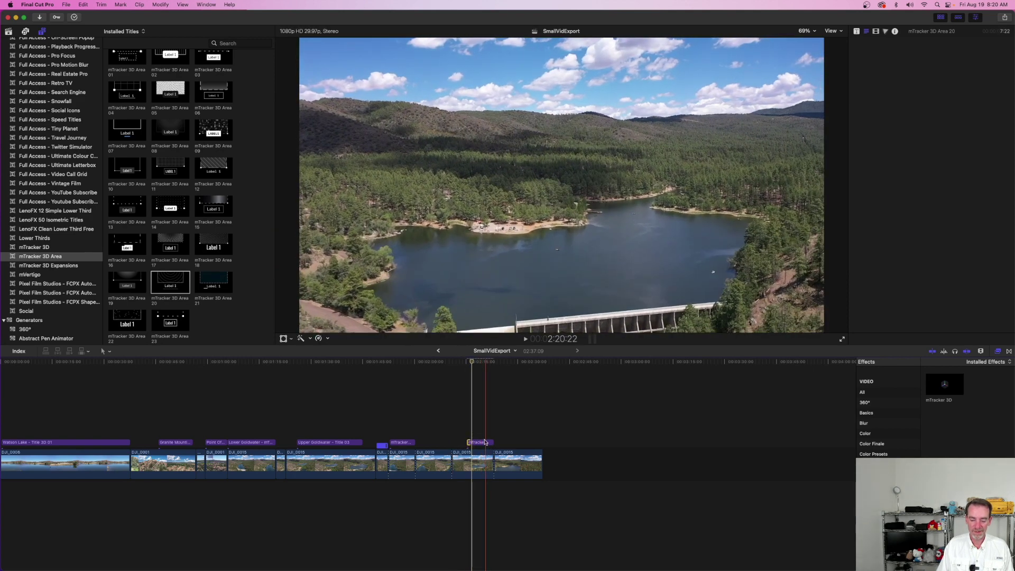
Step: Paste the tracking data into the mTracker 3D Area 20 title with the playhead at 2:19:18
left_click(482, 443)
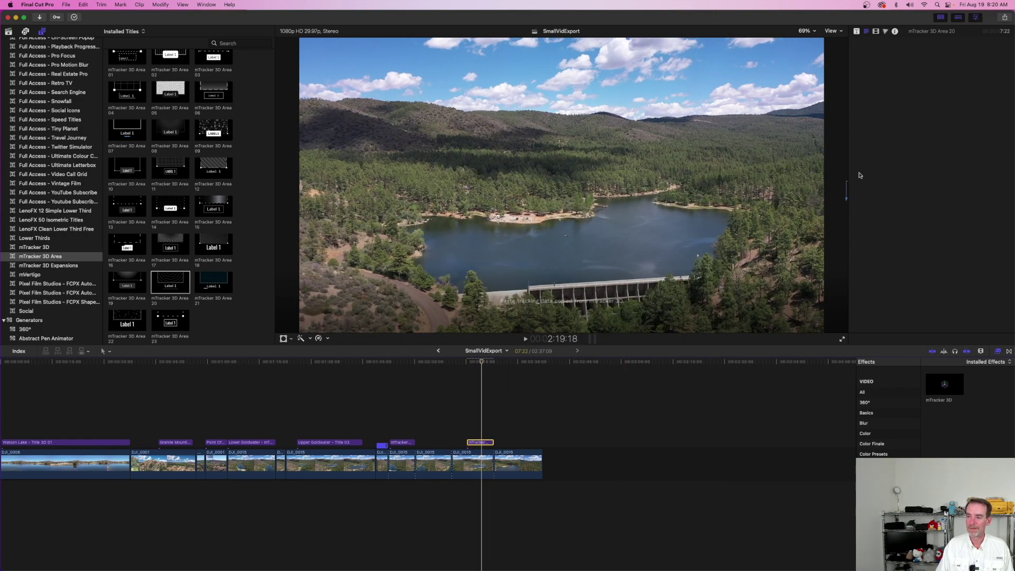
left_click(857, 33)
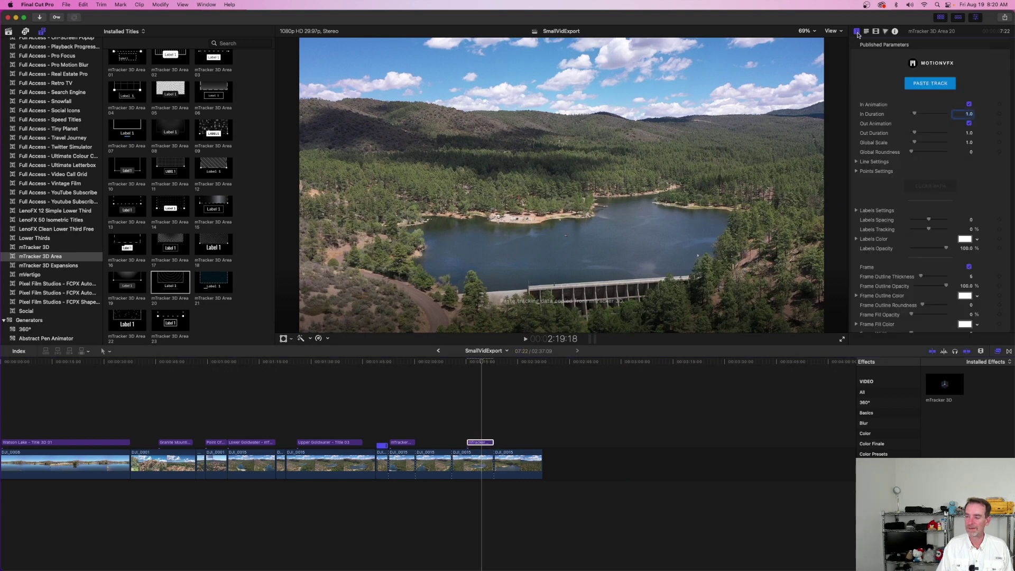
left_click(922, 82)
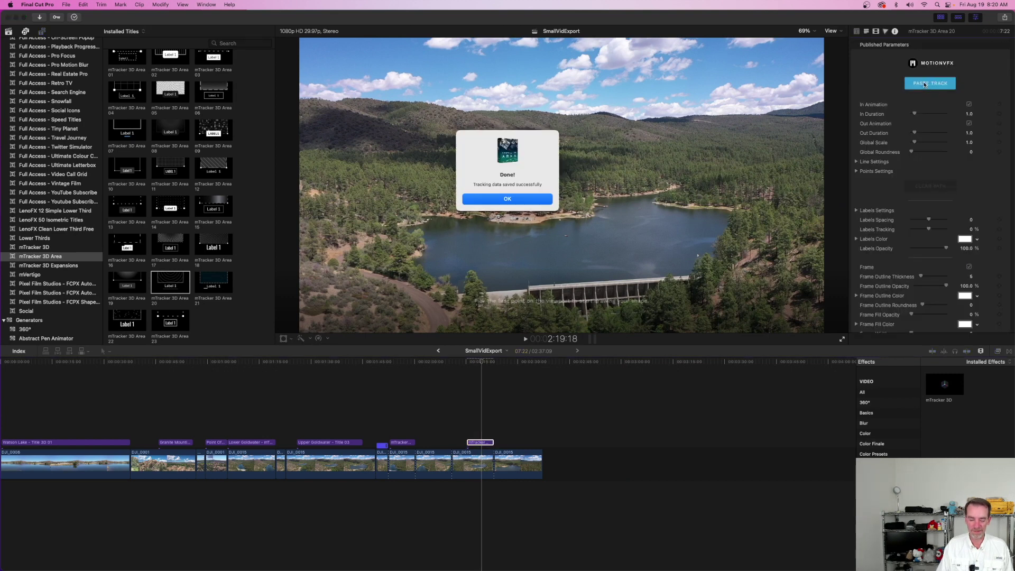
left_click(499, 200)
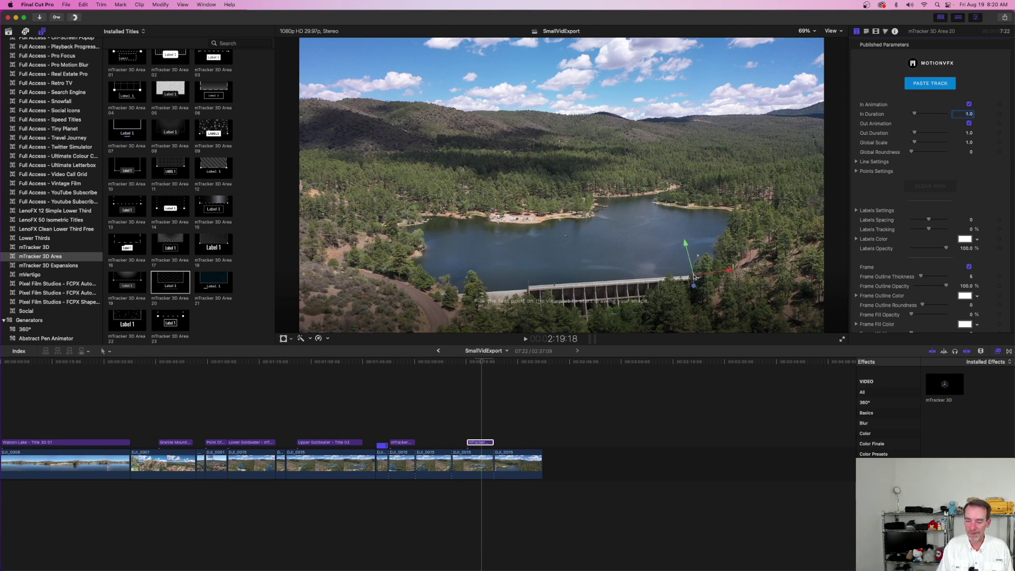
Step: Start the mTracker 3D Area 20 outline at the dam's right end, placing points along the dam and up the lower left shore
left_click(695, 276)
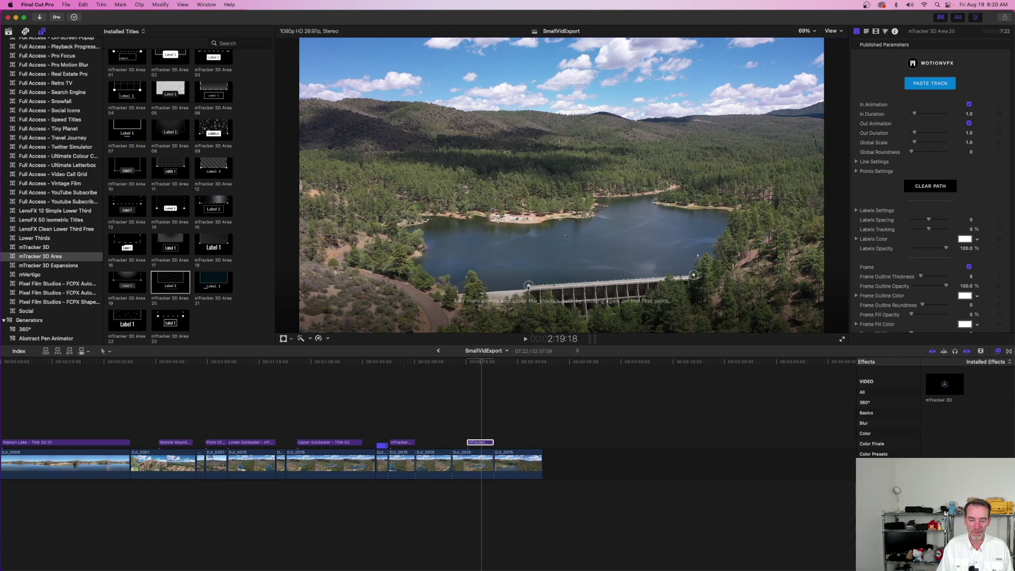
left_click(452, 296)
left_click(418, 268)
left_click(413, 260)
left_click(421, 258)
left_click(425, 248)
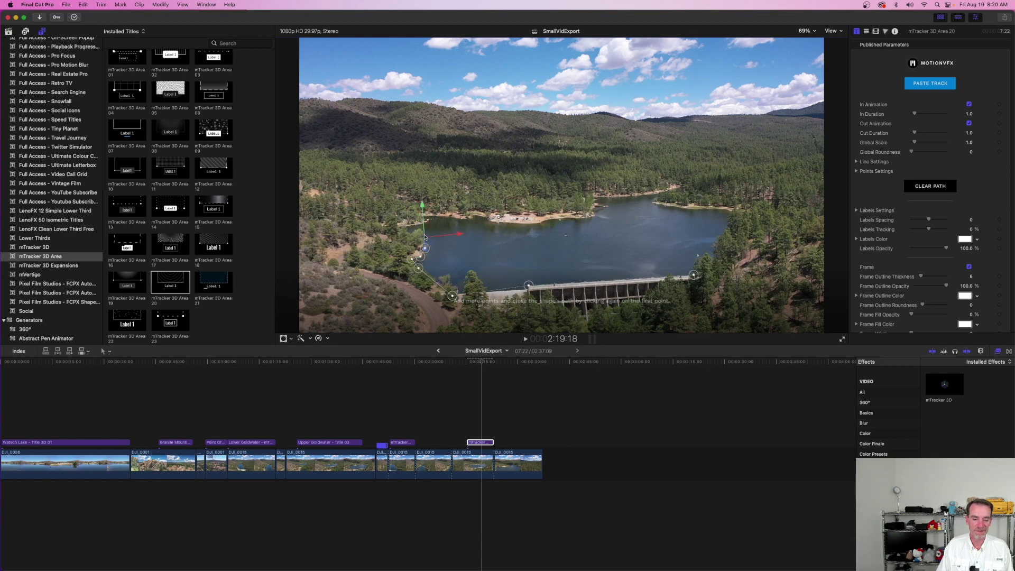
Step: Continue the outline with points around the lake's left cove and along the beach on the far shore
left_click(424, 232)
left_click(411, 232)
left_click(401, 225)
left_click(428, 219)
left_click(448, 219)
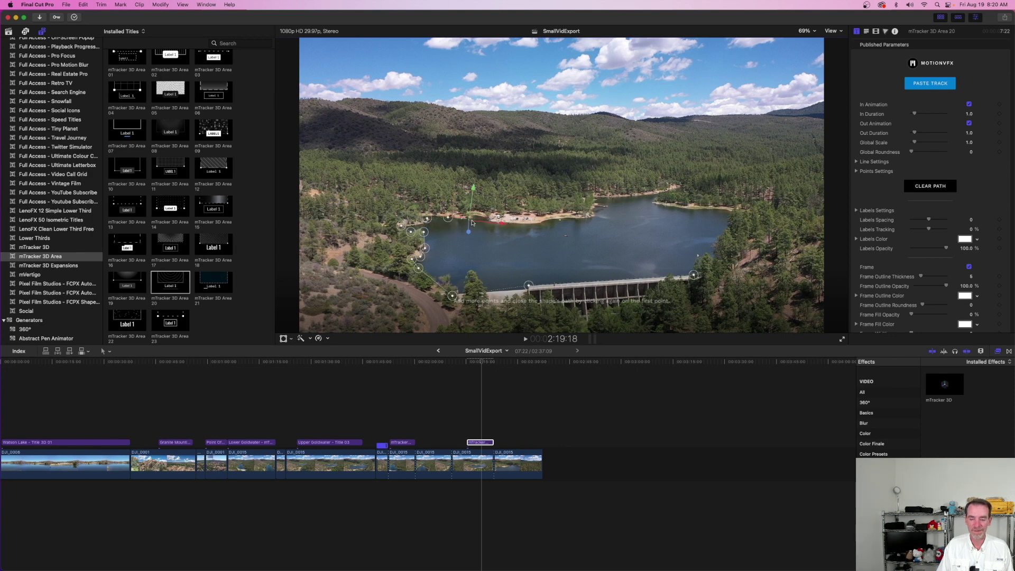
left_click(475, 218)
left_click(514, 225)
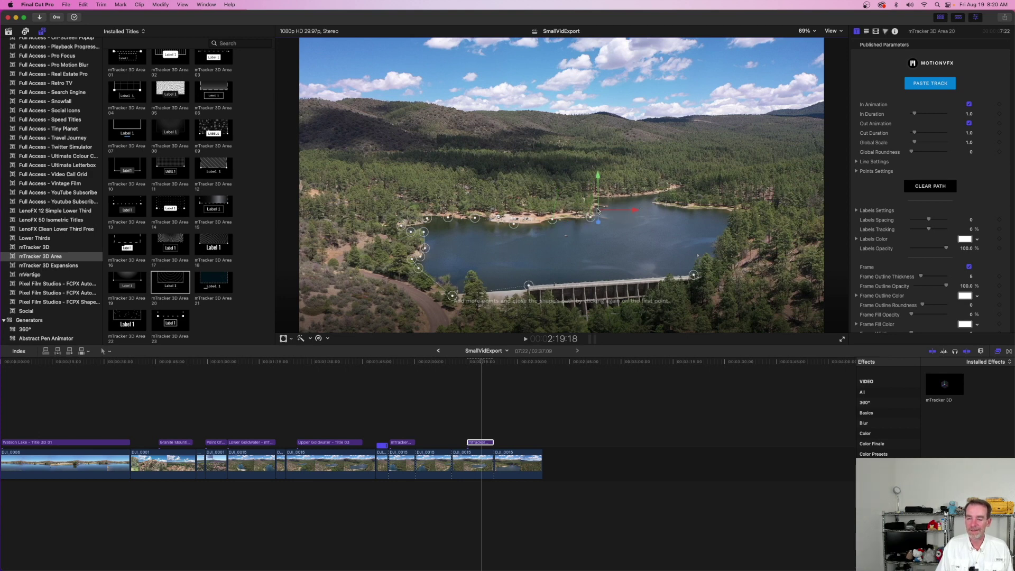
Step: Add outline points around the far inlet and down the right shore, closing the path at the first point by the dam
left_click(595, 210)
left_click(596, 197)
left_click(676, 207)
left_click(739, 212)
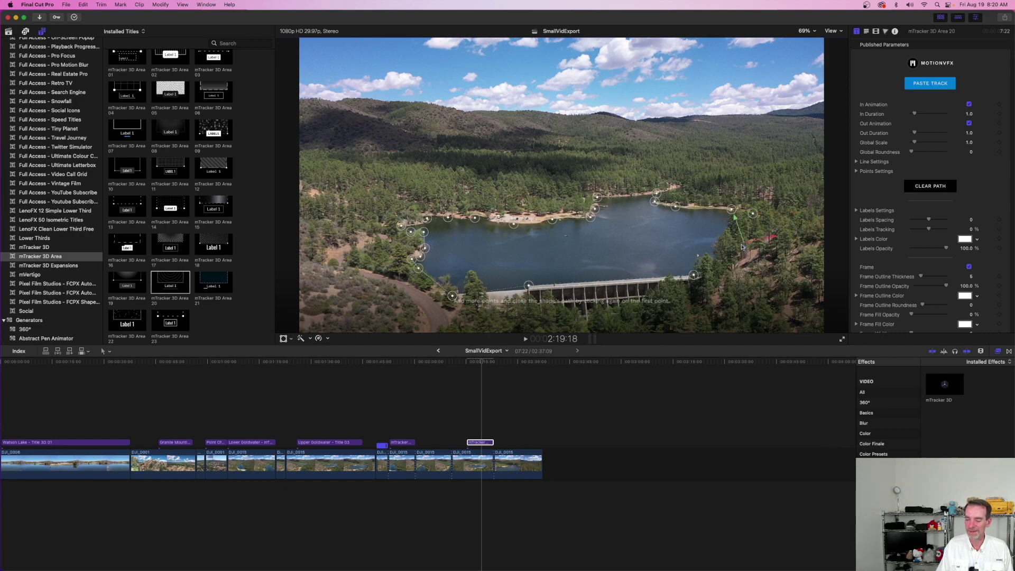
left_click(713, 268)
left_click(693, 275)
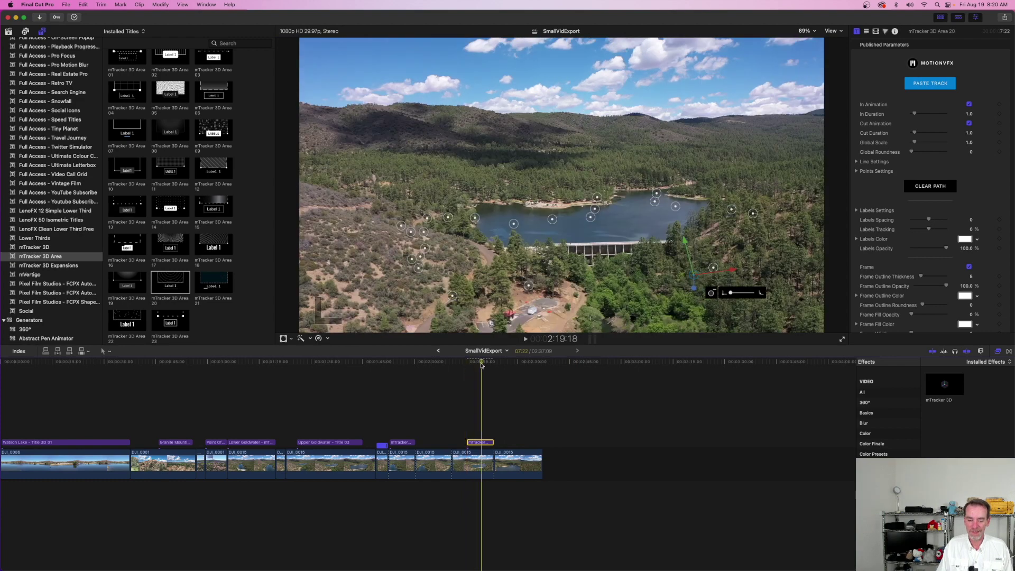
Step: Scrub and play through the mTracker 3D Area 20 title to check how the closed outline tracks the lake
mouse_move(483, 364)
left_mouse_down()
mouse_move(470, 362)
mouse_move(480, 362)
left_mouse_up()
left_click(484, 442)
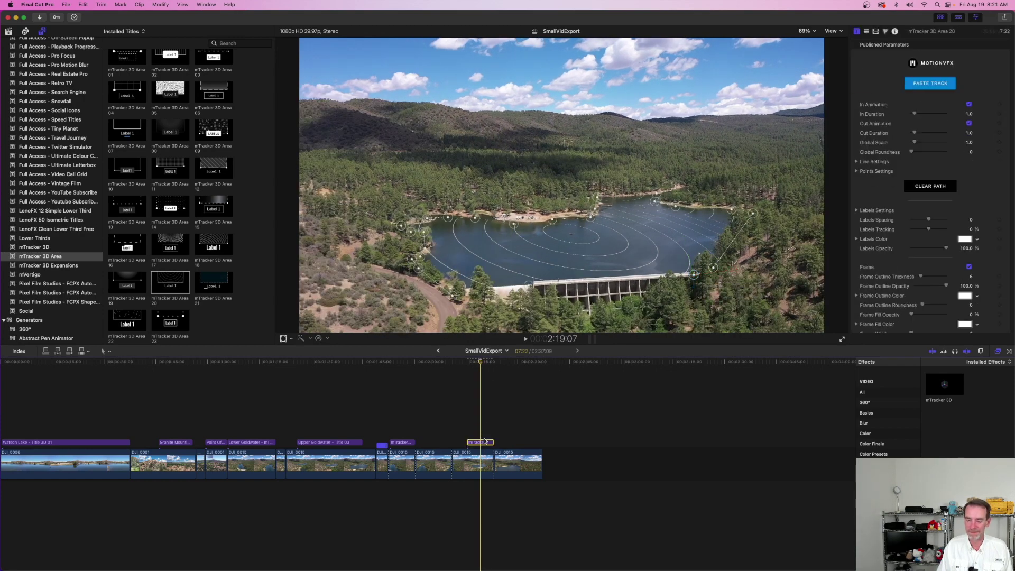
mouse_move(481, 362)
left_mouse_down()
mouse_move(469, 361)
mouse_move(494, 362)
left_mouse_up()
left_click(470, 363)
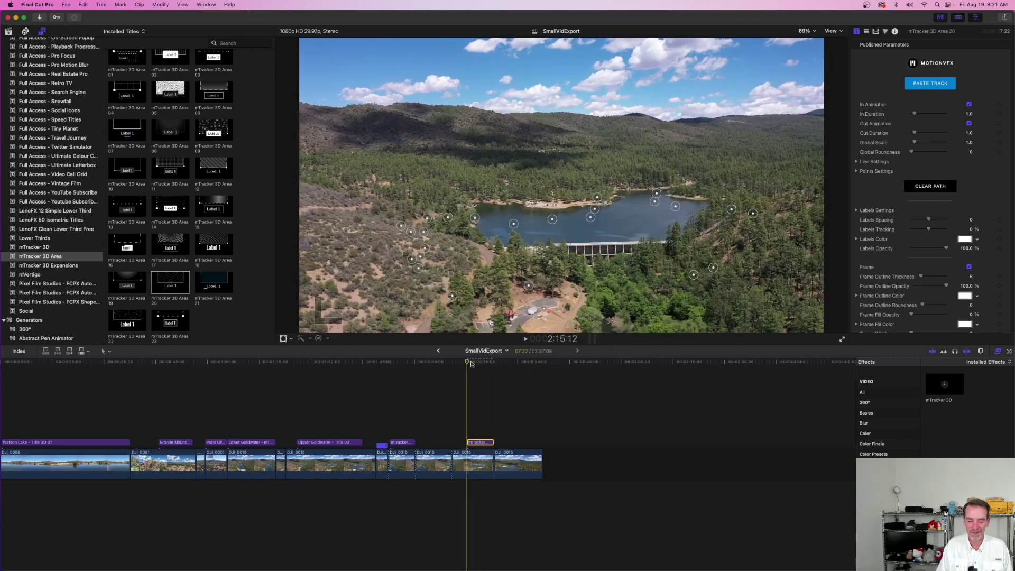
left_click_drag(472, 362, 482, 362)
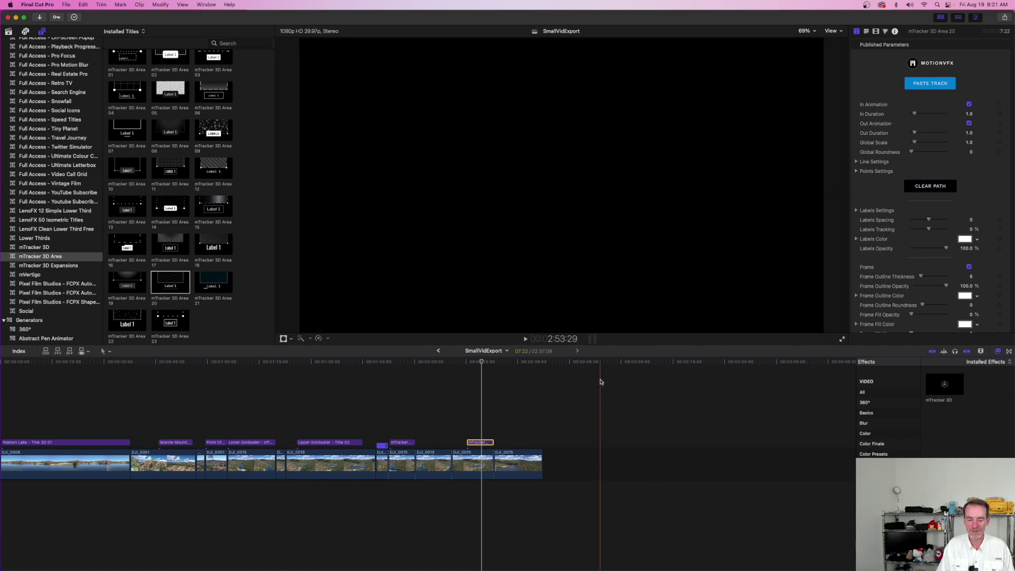
key("space")
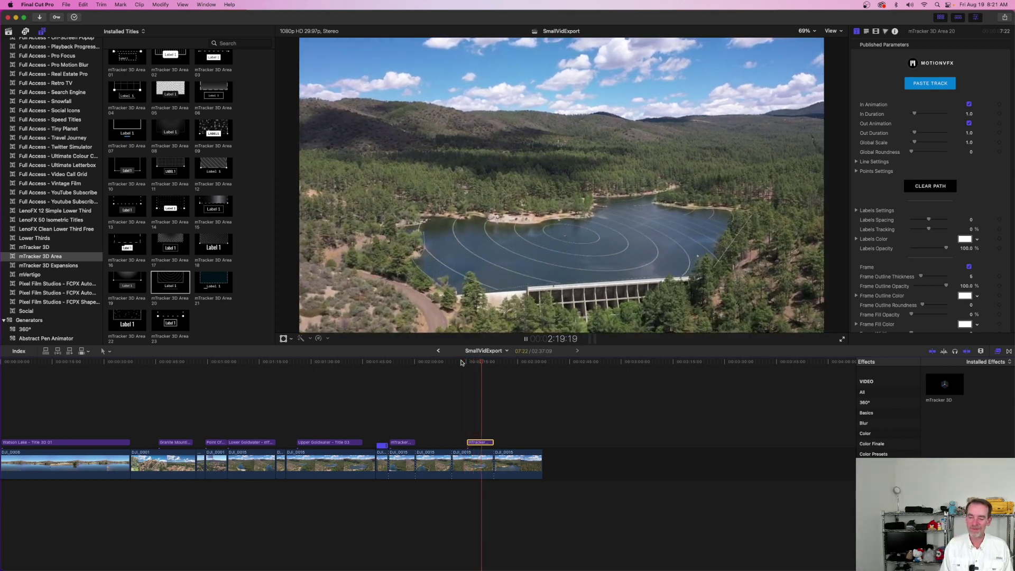
key("space")
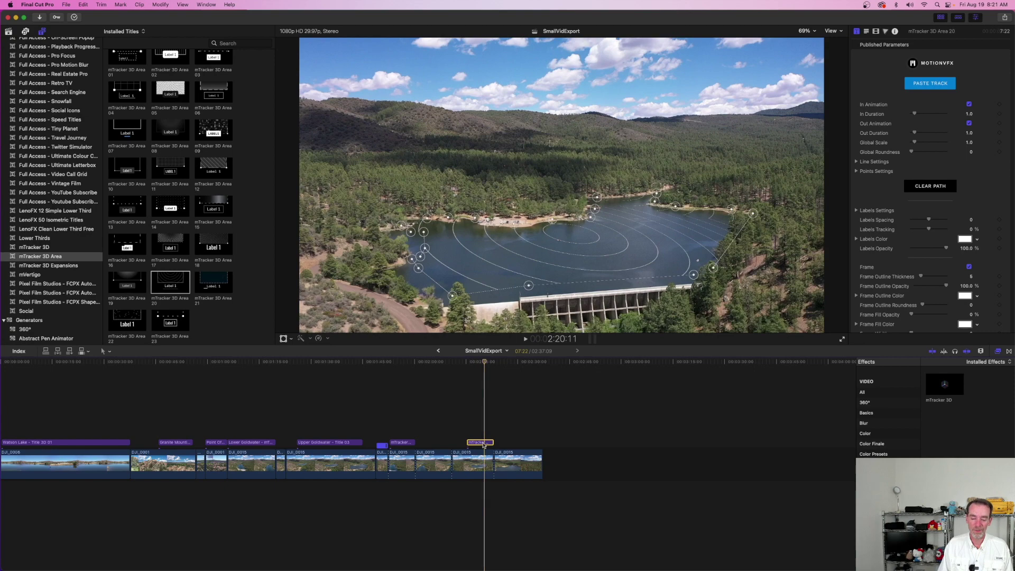
Step: Extend the start of the mTracker 3D Area 20 title to the beginning of the segment below, making it 12:05 long
left_click_drag(468, 443, 452, 443)
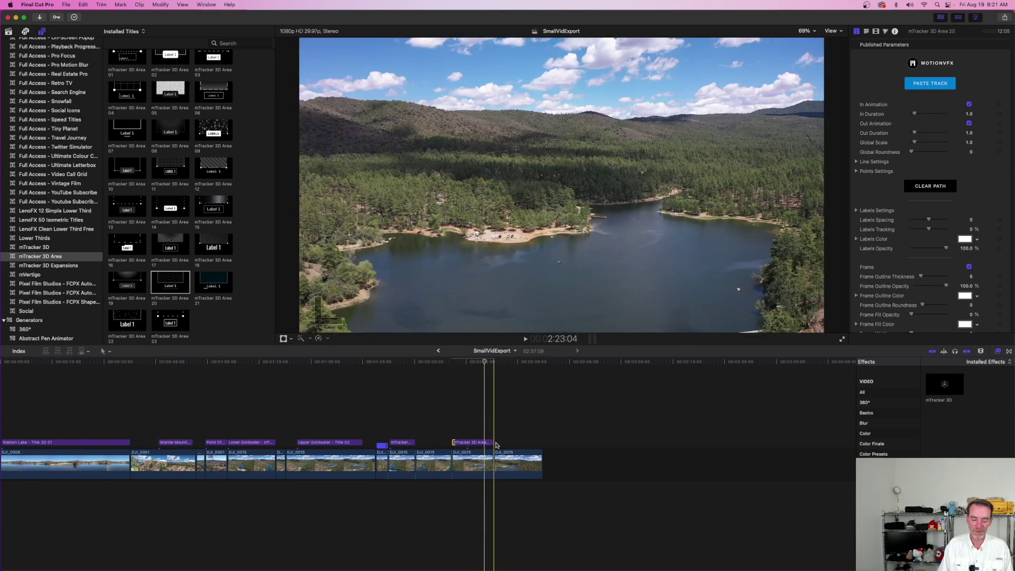
left_click(476, 463)
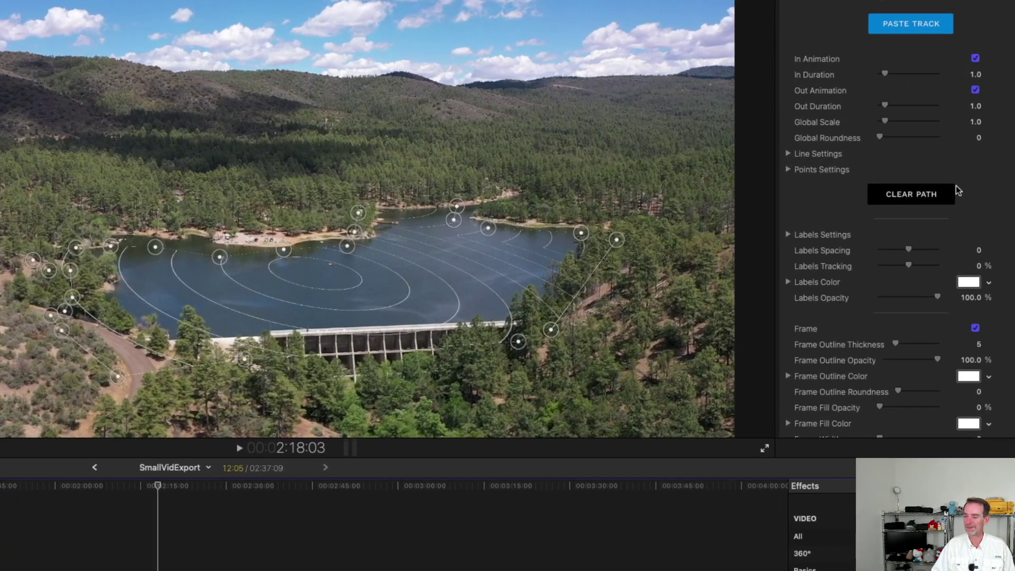
Step: Review the mTracker 3D Area 20 title's published parameters, including the label, frame and text settings
scroll(957, 183, "down", 3)
scroll(955, 188, "down", 5)
scroll(956, 189, "up", 6)
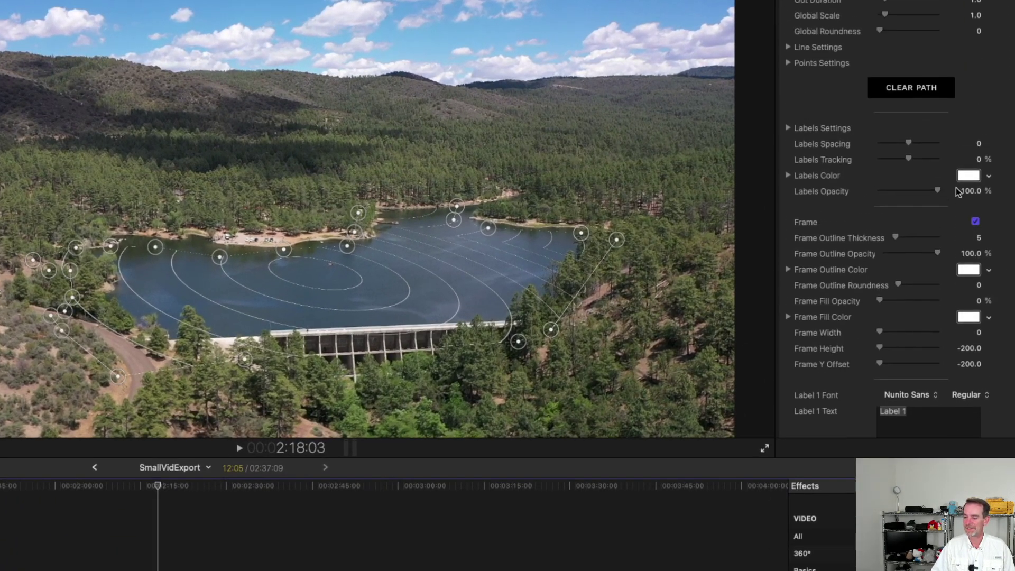